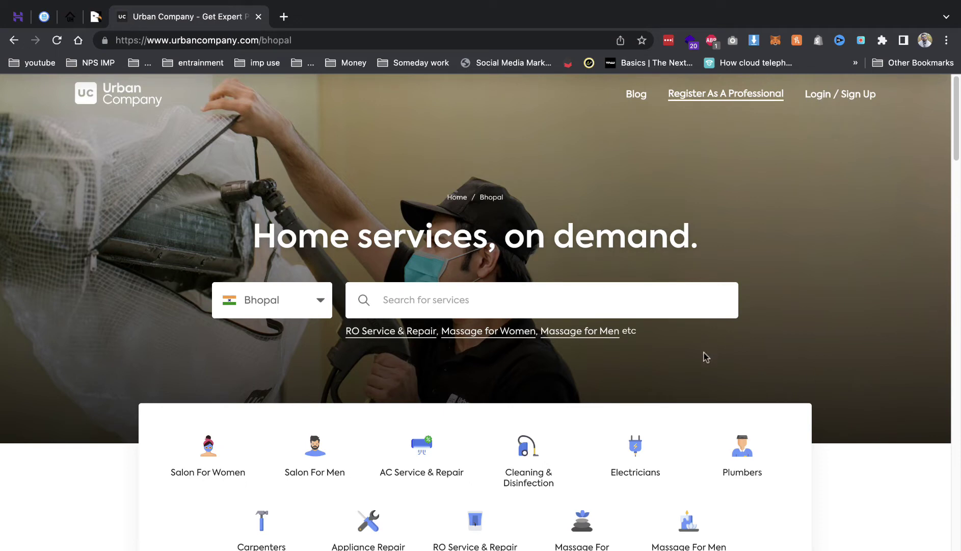
Switch to the CodeCanyon listing for Gain - Salon Booking System, priced at $45.
left_click(97, 18)
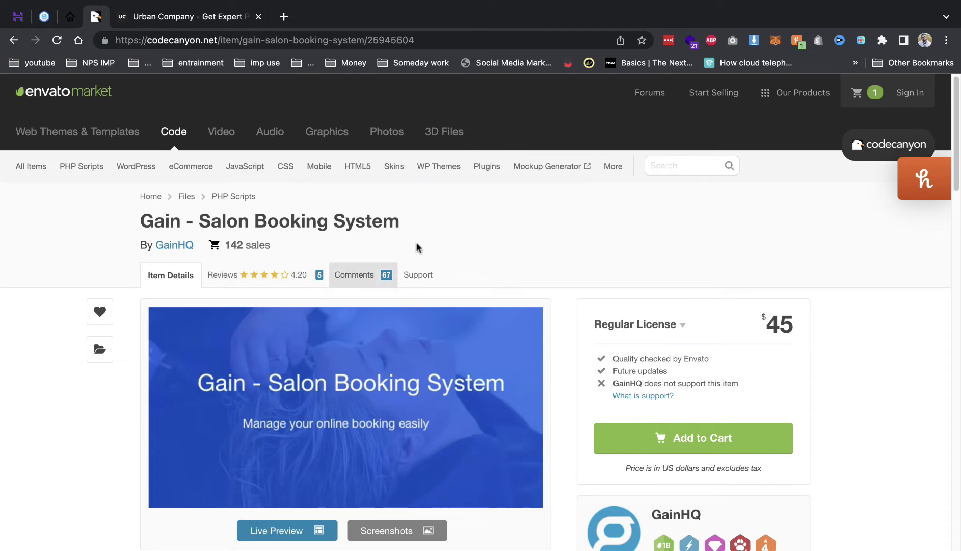
Scroll down the Gain listing and launch its full-screen Live Preview.
mouse_move(326, 356)
scroll(529, 336, "down", 5)
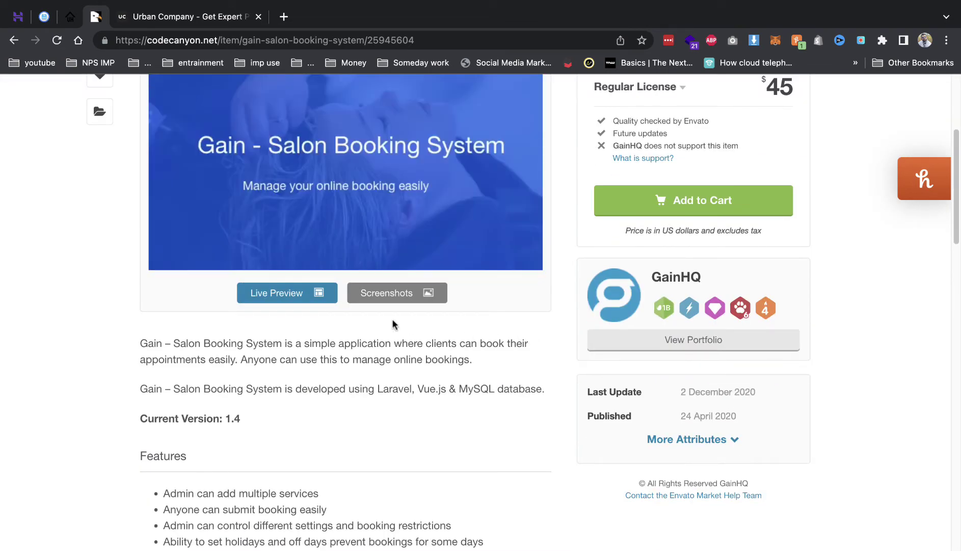
scroll(414, 343, "down", 2)
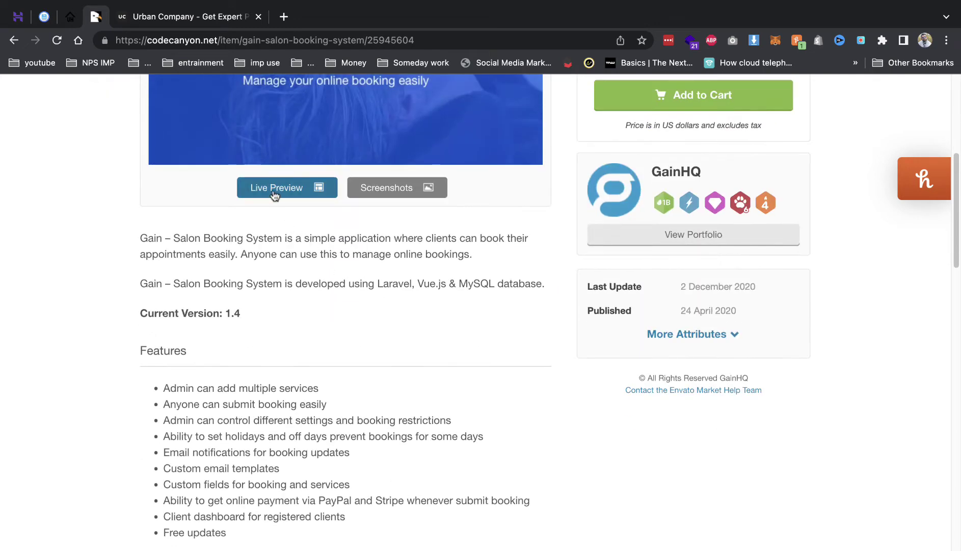
left_click(278, 189)
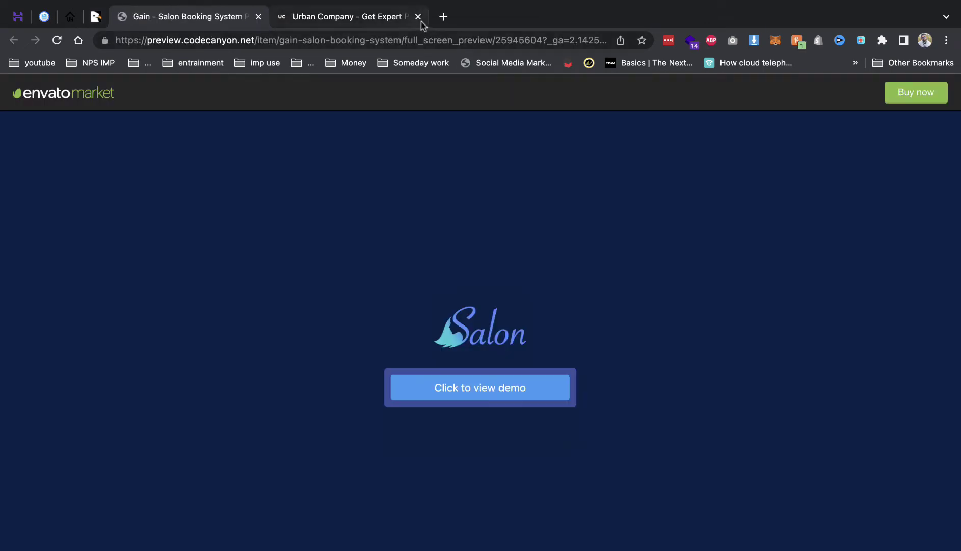
Launch the salon booking demo, close the Urban Company page, and choose Nail Service.
left_click(510, 385)
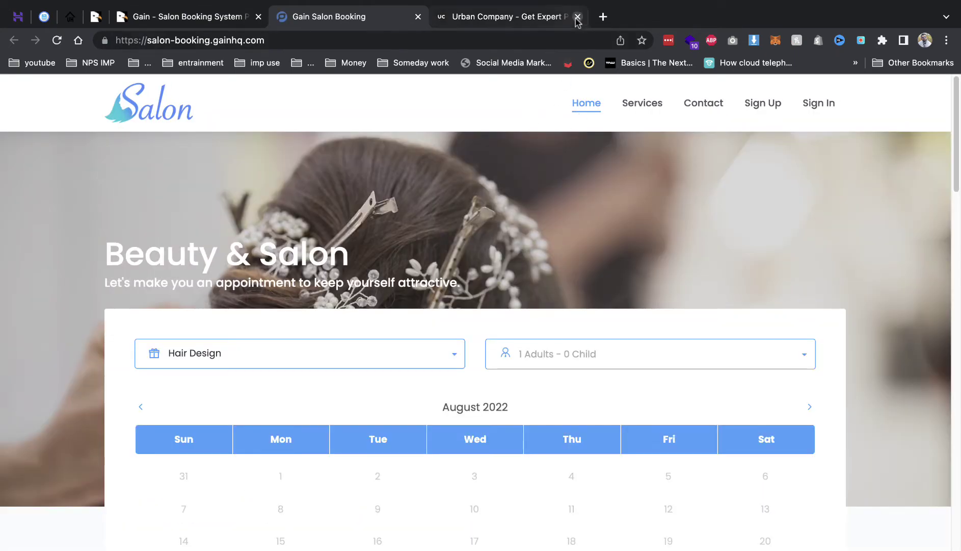
left_click(577, 16)
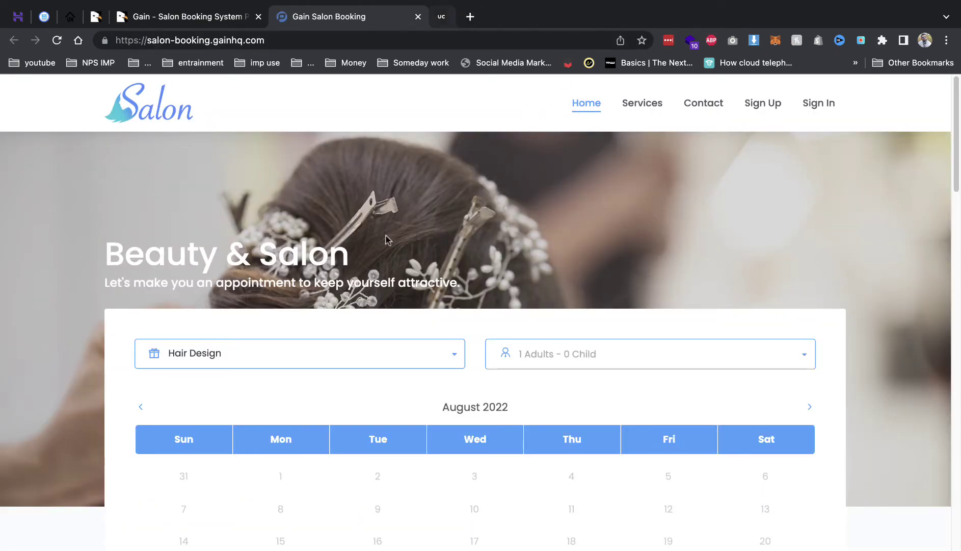
left_click(322, 340)
scroll(317, 320, "down", 10)
scroll(263, 312, "up", 8)
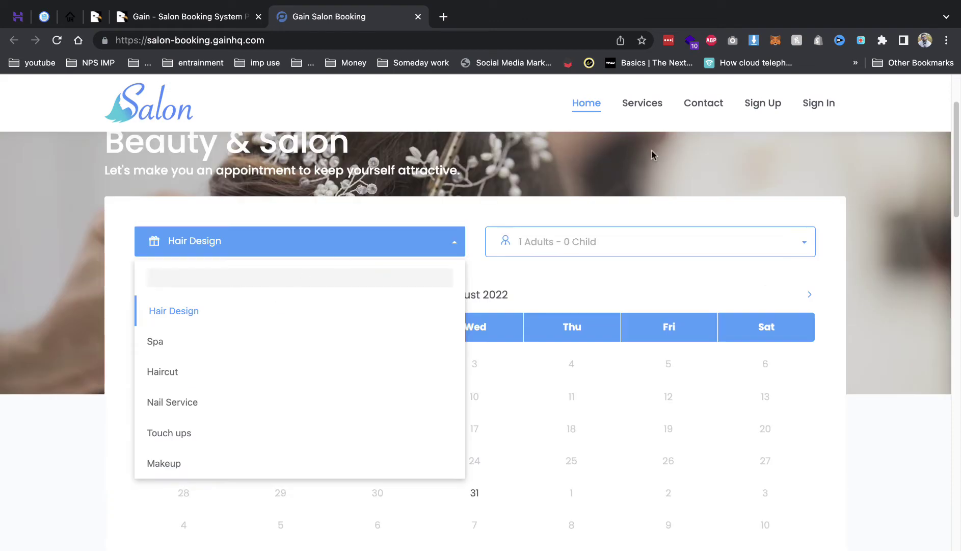
scroll(359, 315, "down", 4)
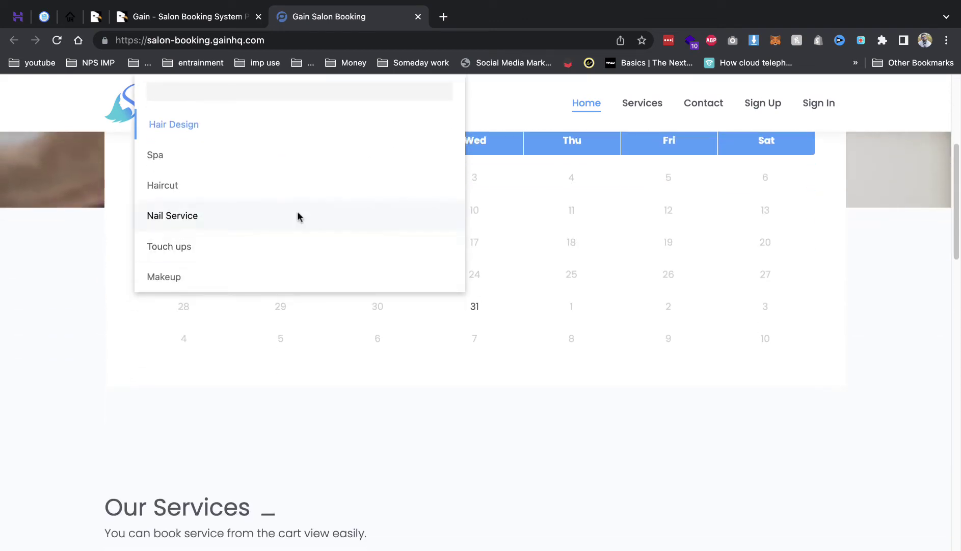
left_click(299, 216)
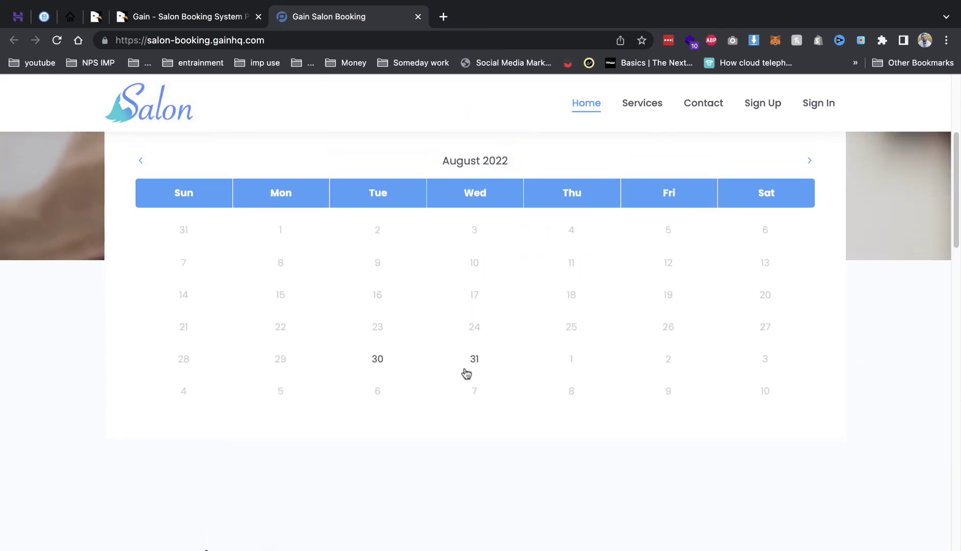
Pick 31 August 2022 with the 11:00 AM–1:00 PM slot and continue.
left_click(472, 361)
scroll(586, 332, "down", 3)
scroll(663, 377, "up", 8)
left_click(722, 426)
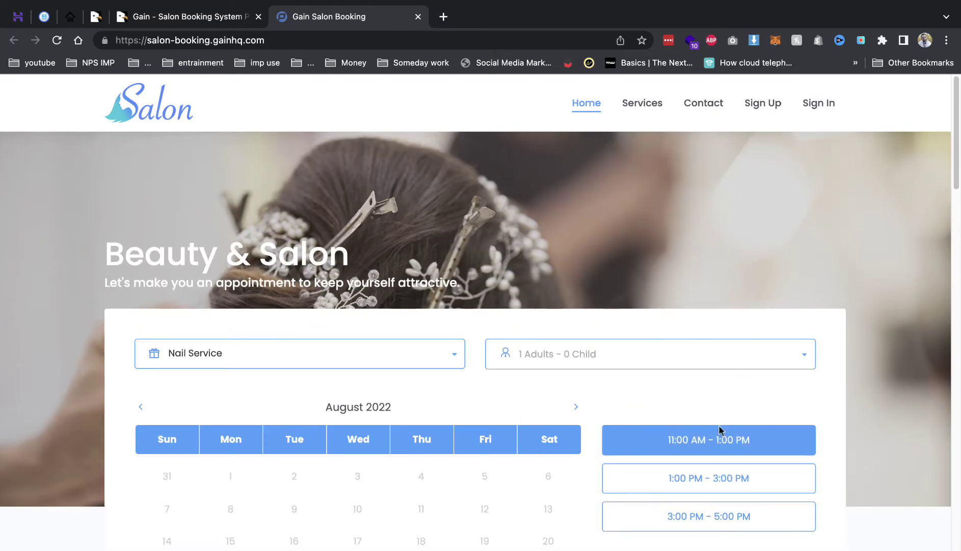
scroll(637, 367, "down", 8)
left_click(484, 288)
Autofill the name and phone, enter the e-mail, confirm the booking, and return to CodeCanyon.
scroll(485, 287, "down", 3)
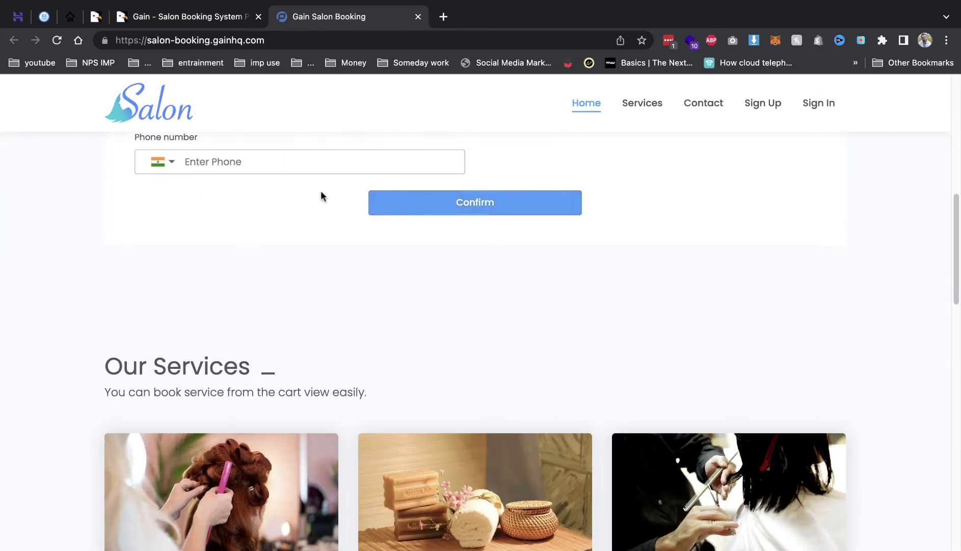
scroll(264, 240, "up", 3)
scroll(481, 290, "up", 6)
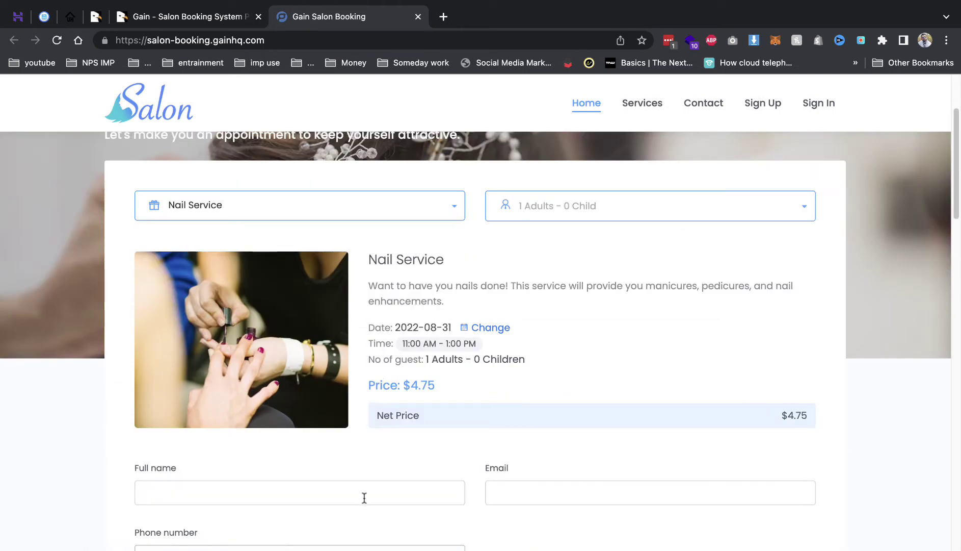
left_click(363, 497)
left_click(352, 386)
scroll(439, 431, "down", 3)
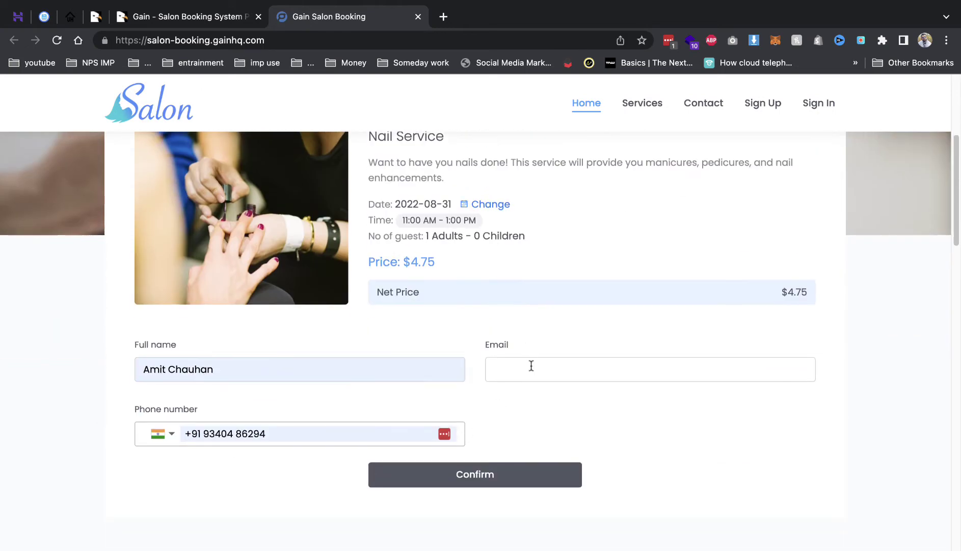
left_click(530, 368)
type("3234")
left_click(521, 460)
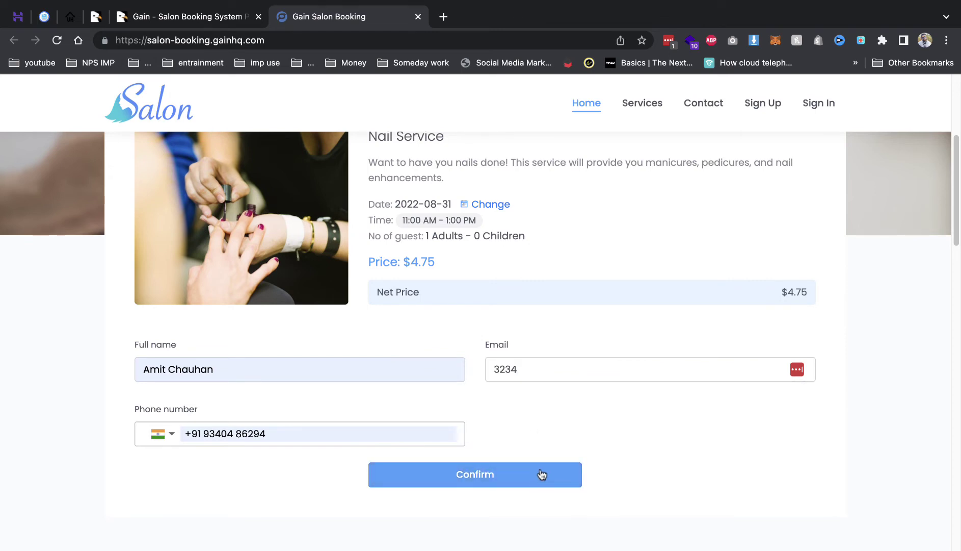
scroll(541, 471, "down", 6)
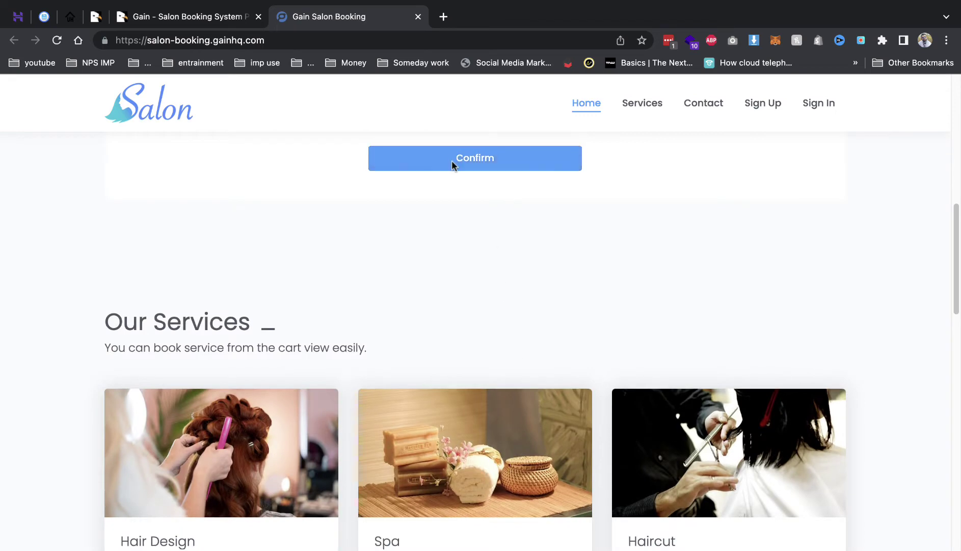
left_click(452, 160)
scroll(579, 348, "down", 1)
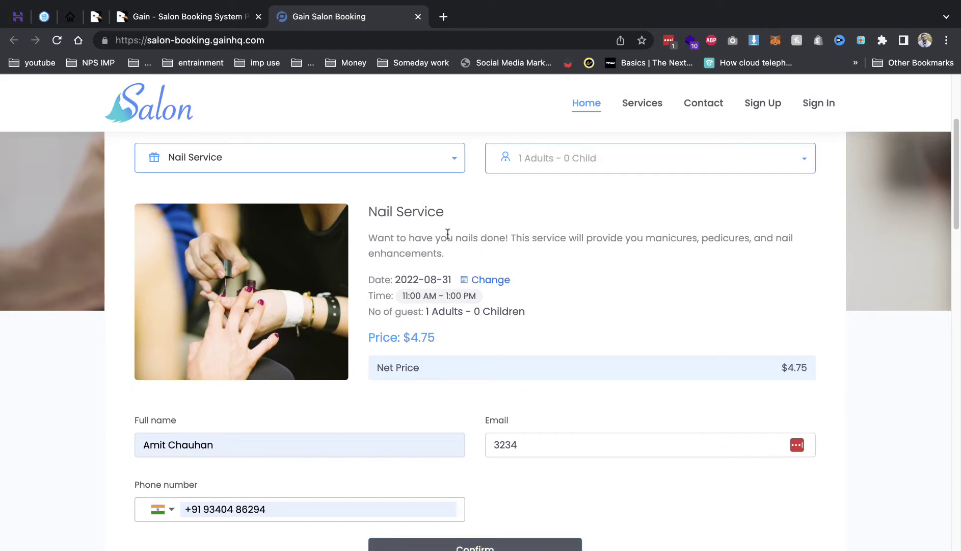
left_click(96, 17)
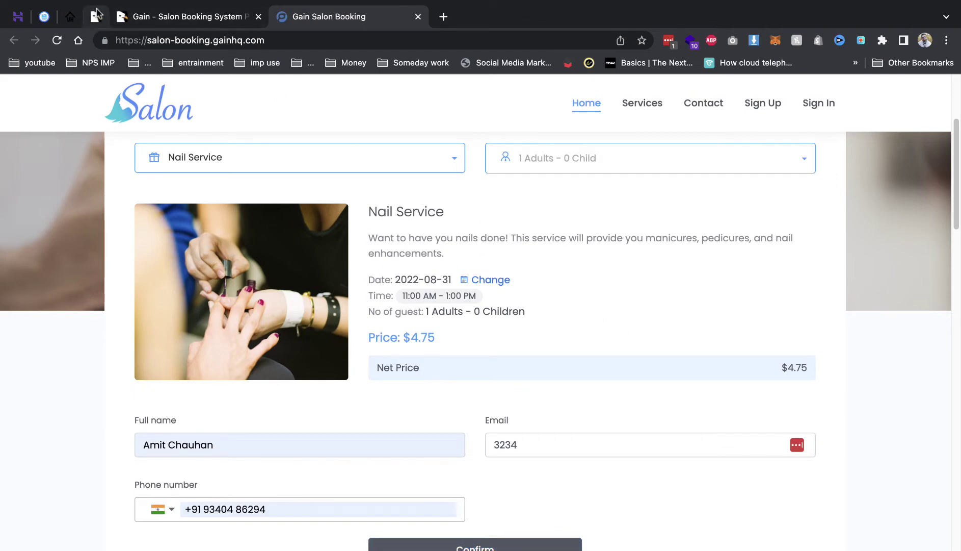
scroll(384, 210, "up", 5)
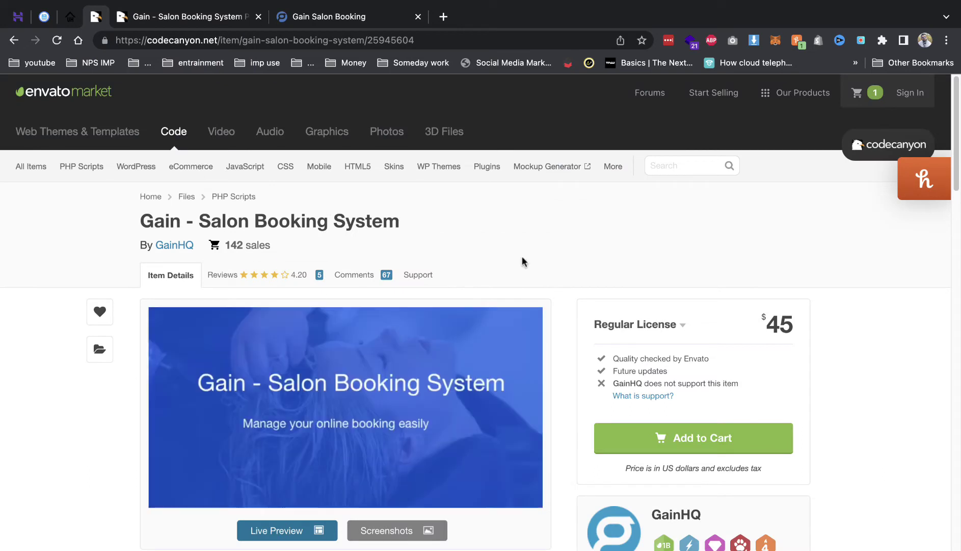
Search Google for '45 usd to inr' (3,580.89 Indian Rupees), then return to CodeCanyon.
left_click_drag(770, 305, 822, 325)
double_click(778, 325)
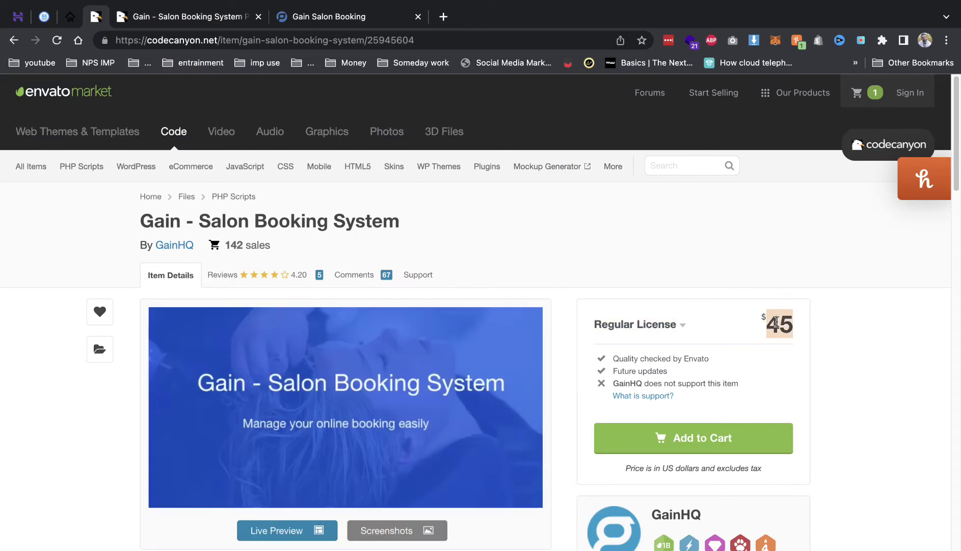
right_click(779, 321)
left_click(836, 383)
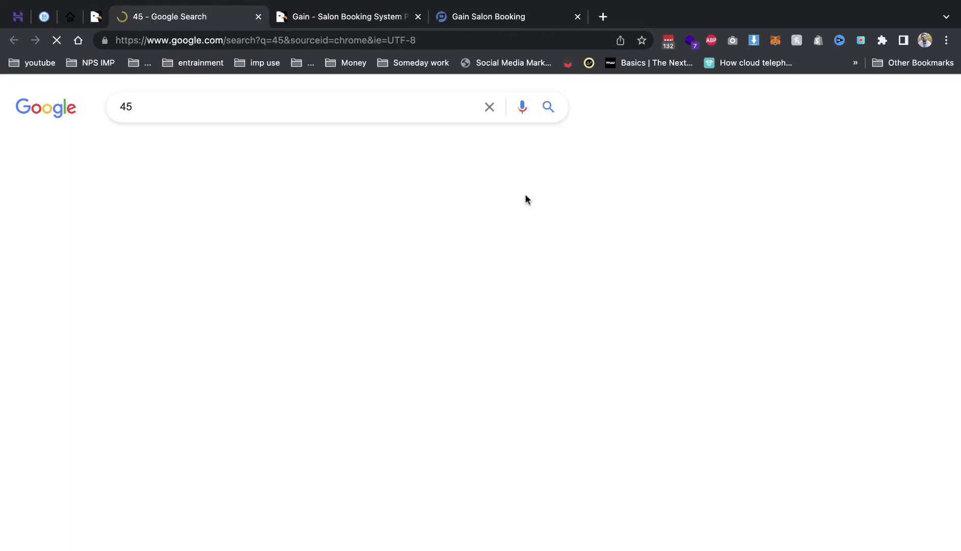
type("usd to inr")
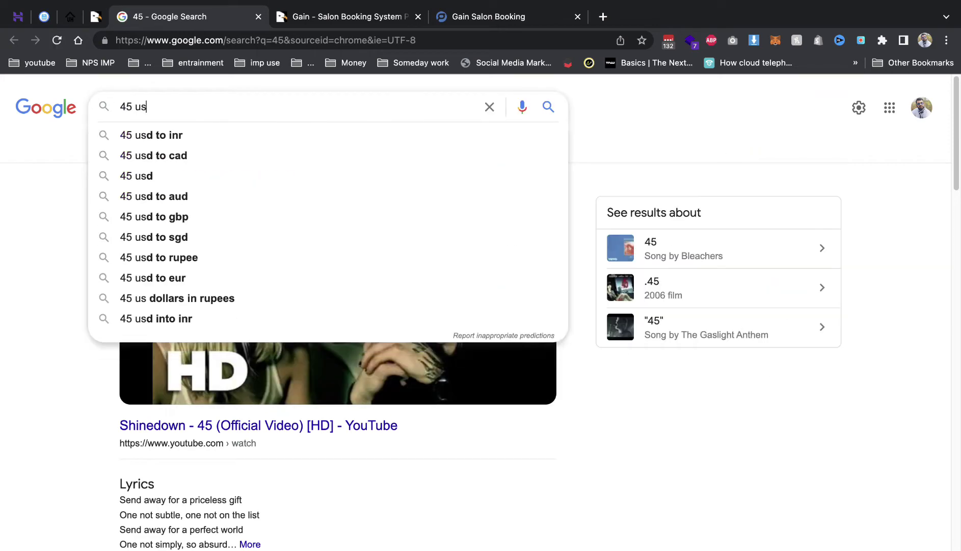
key("Return")
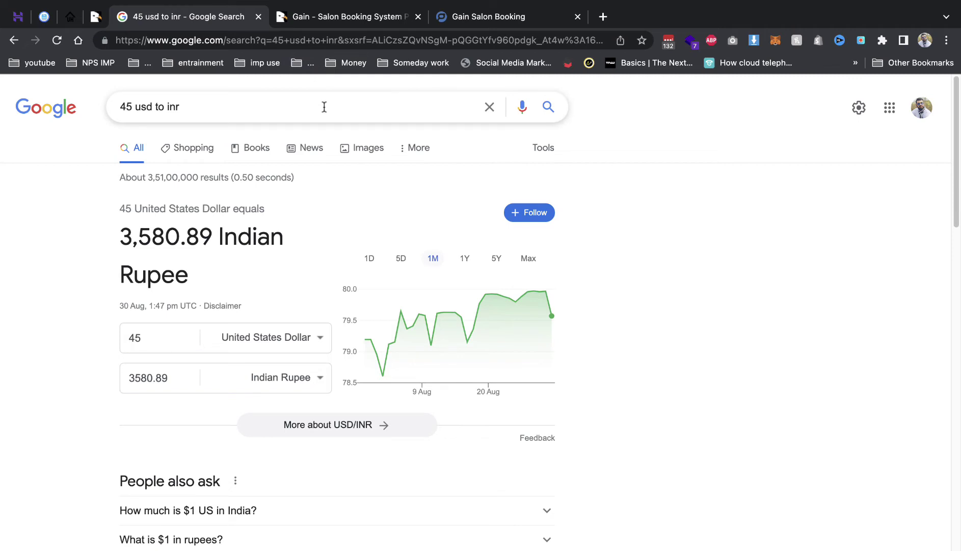
left_click(102, 23)
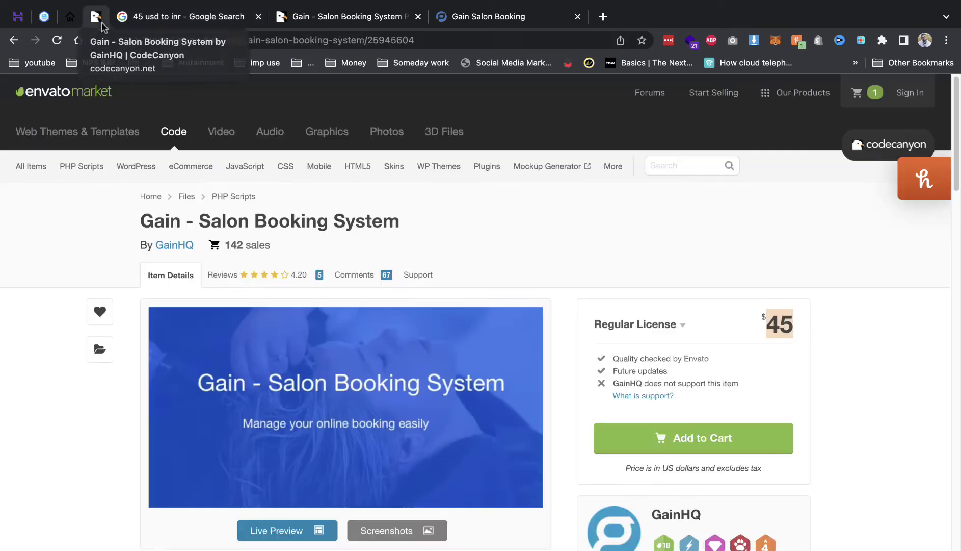
Close the currency search, live preview, demo site and CodeCanyon tabs.
left_click(257, 18)
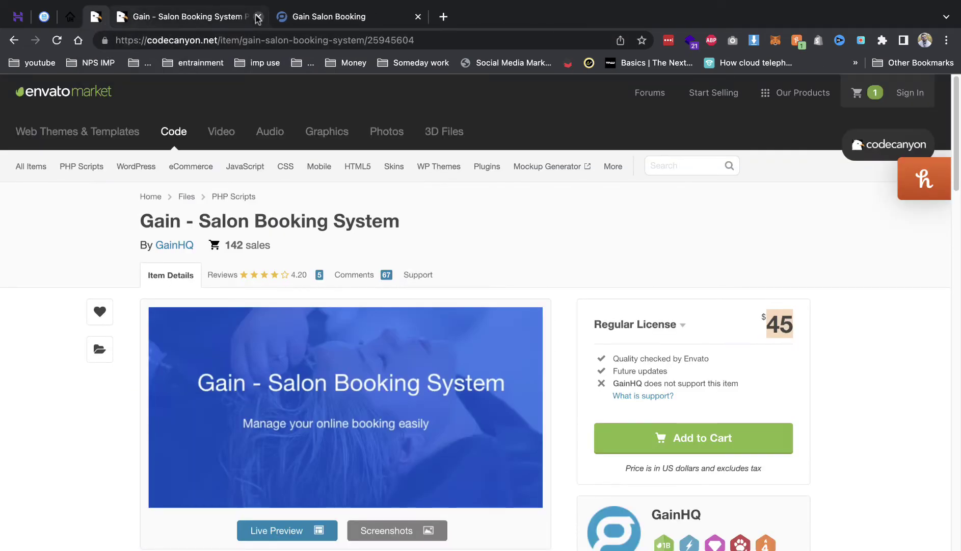
left_click(258, 18)
left_click(258, 18)
right_click(94, 19)
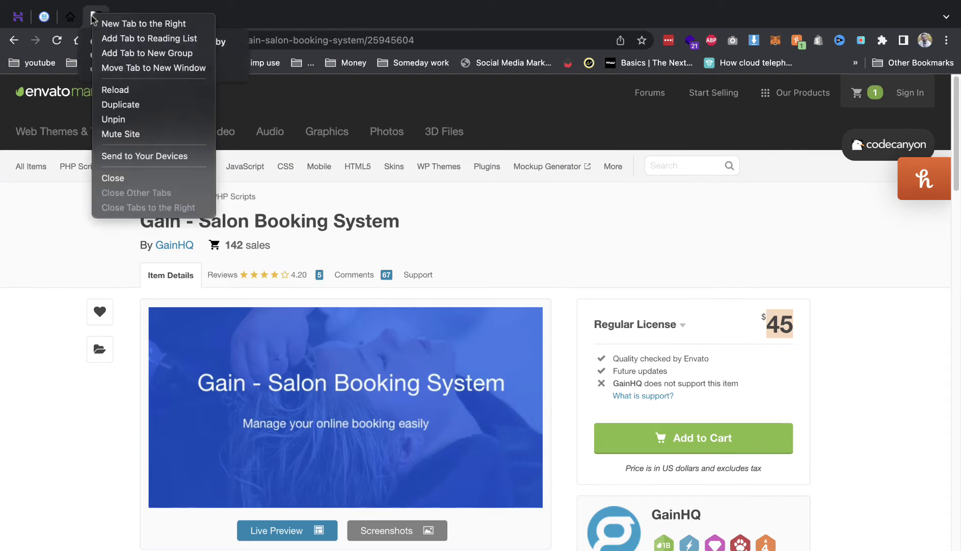
left_click(124, 179)
In the empty public_html/demo folder, pick Archive.zip from the Desktop for upload.
left_click(50, 23)
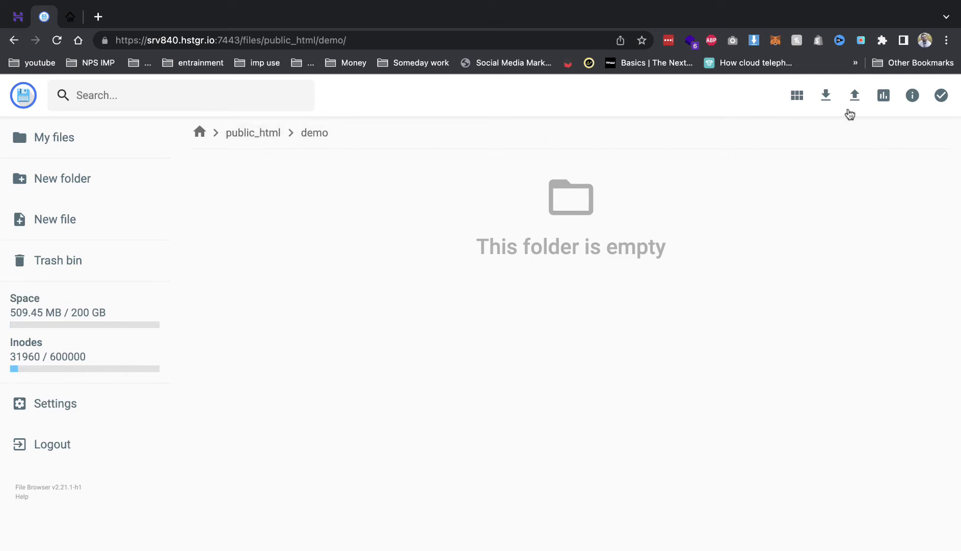
left_click(852, 106)
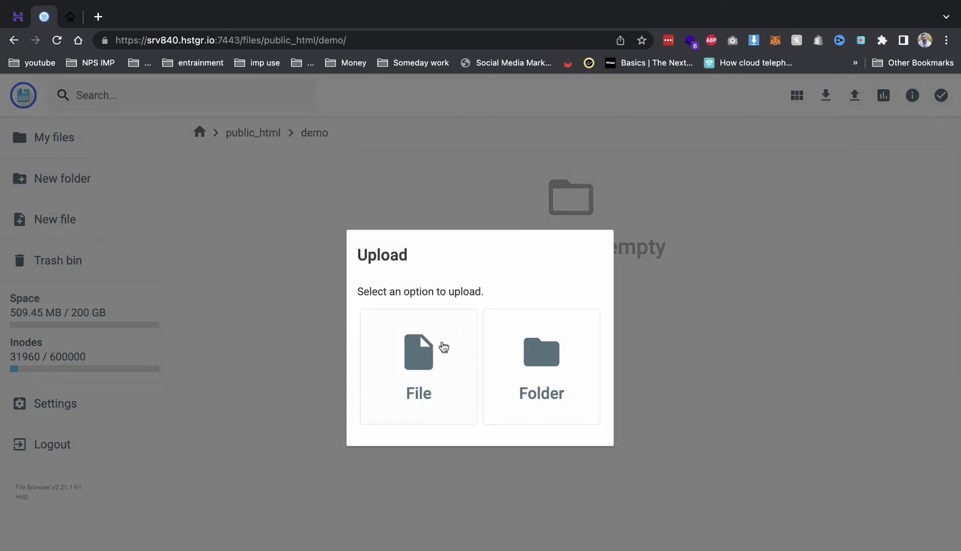
left_click(427, 342)
left_click(372, 211)
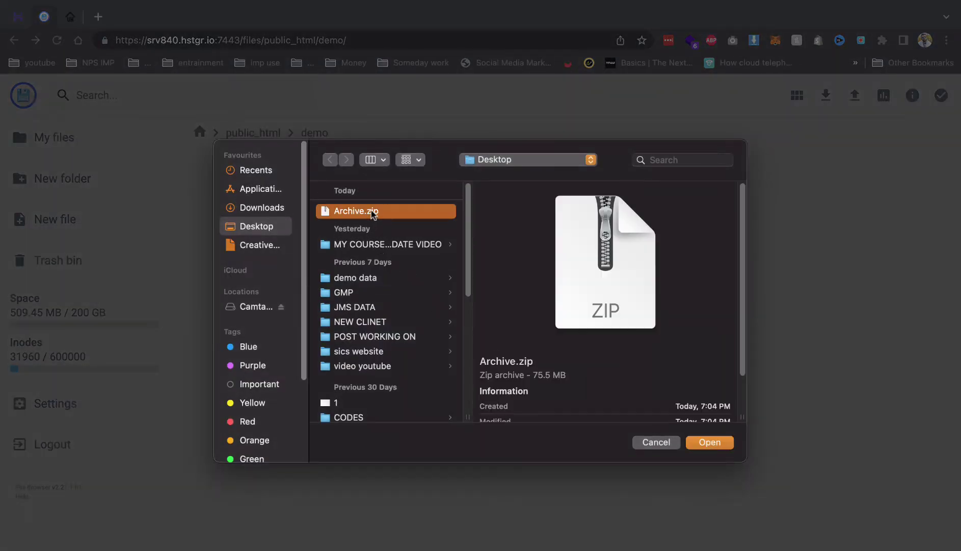
double_click(374, 210)
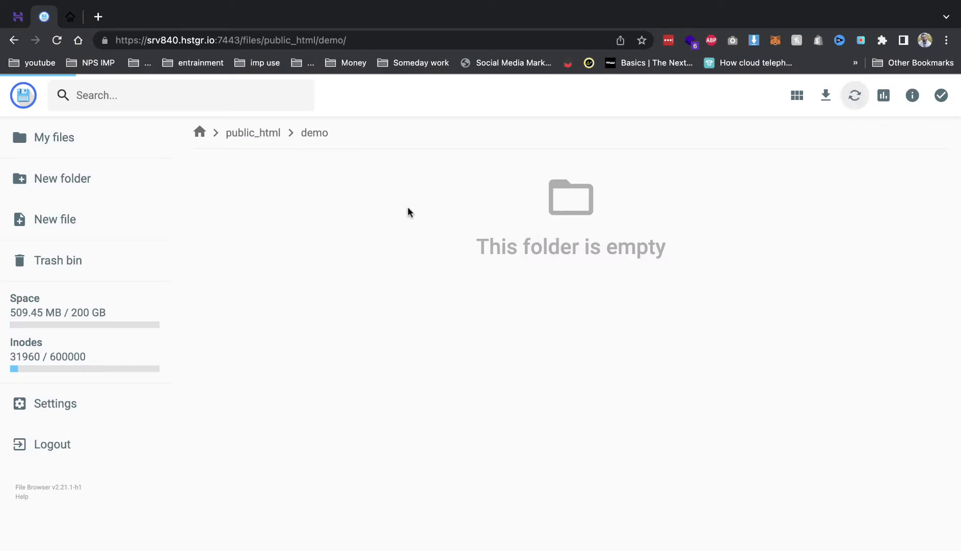
Under Databases, open MySQL Databases and launch phpMyAdmin for the demo database.
left_click(18, 17)
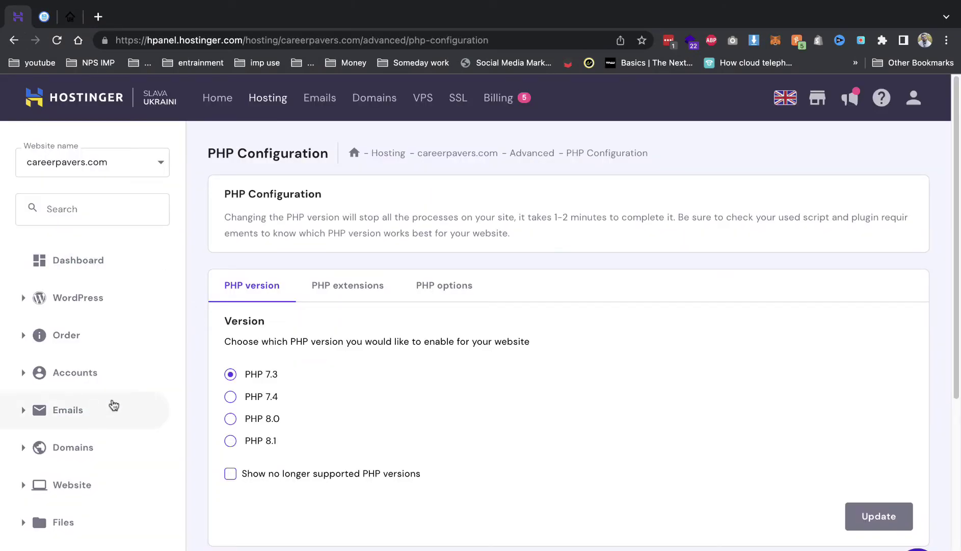
scroll(107, 388, "down", 5)
left_click(109, 331)
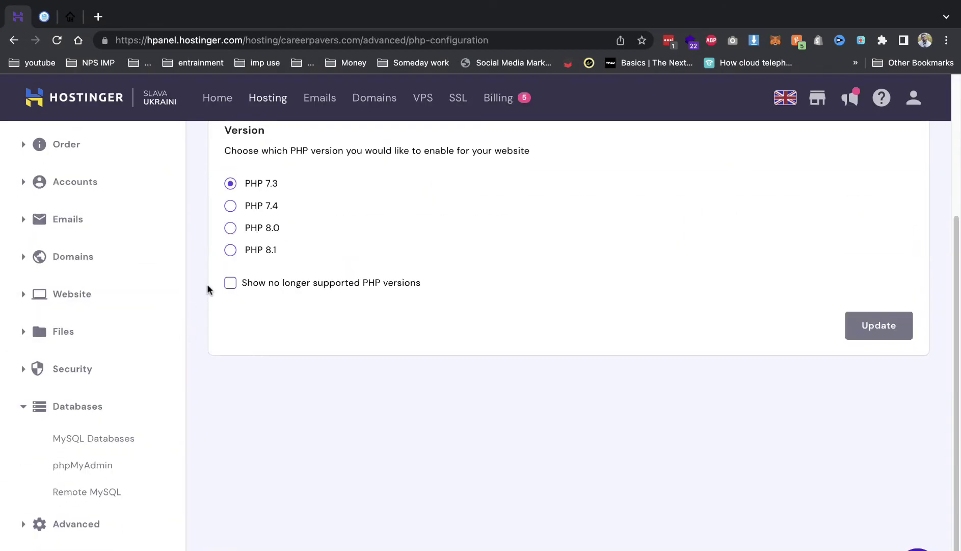
left_click(108, 444)
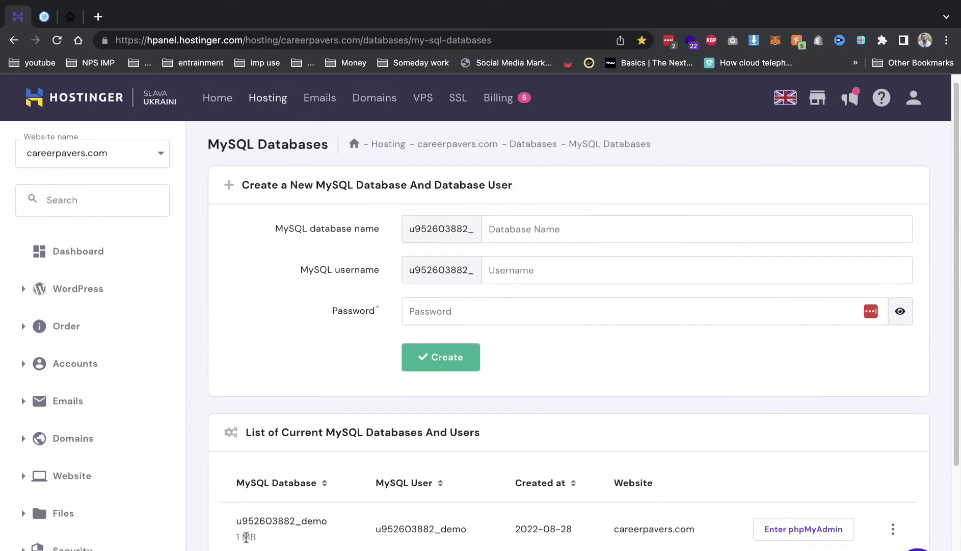
key("super+3")
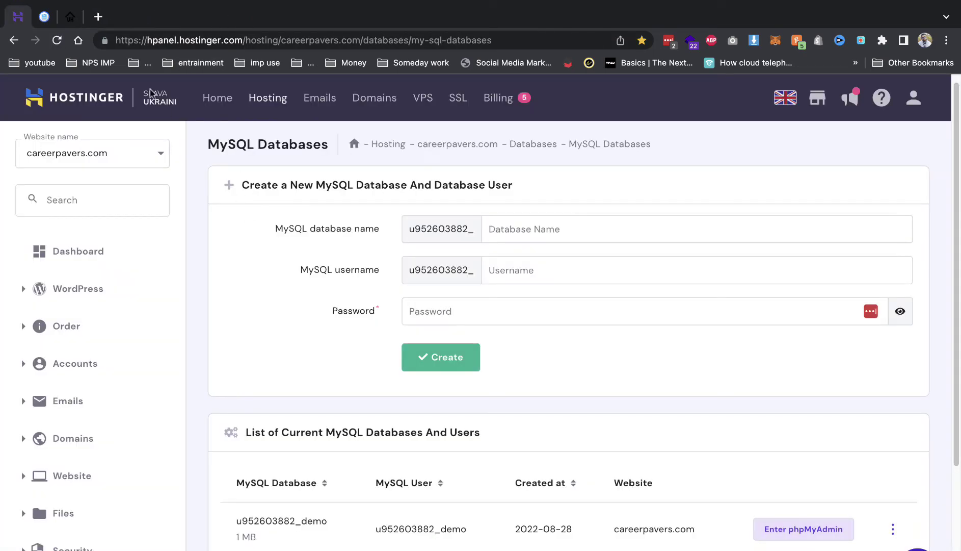
Close the phpMyAdmin tab, scroll the Facial services, and go back to the demo folder.
left_click(232, 18)
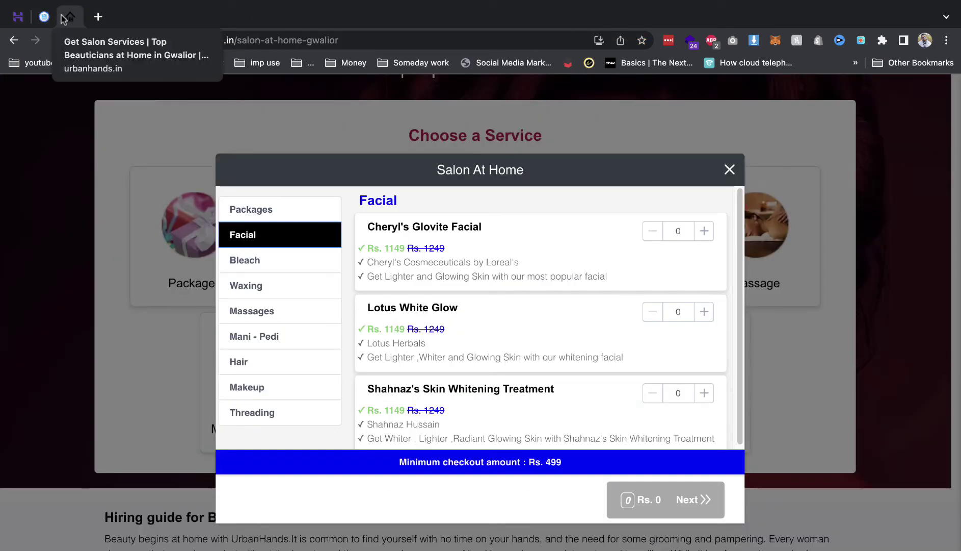
scroll(452, 311, "down", 6)
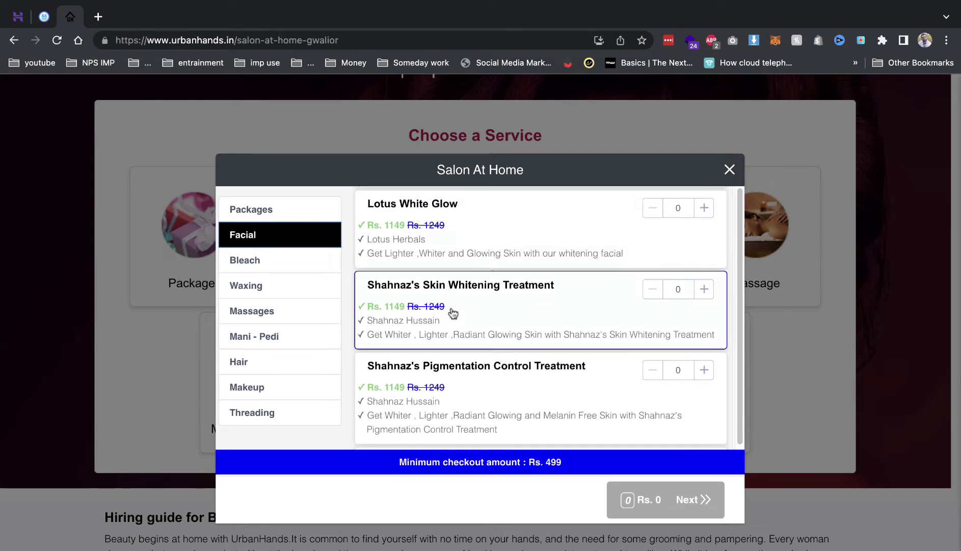
left_click(45, 17)
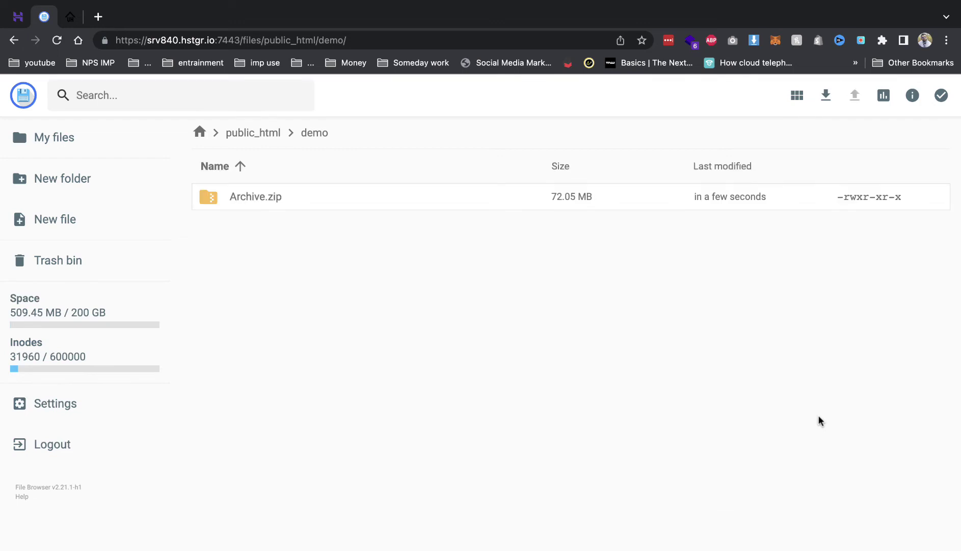
Unarchive Archive.zip, entering 'demo' and choosing '..' as the destination.
right_click(534, 201)
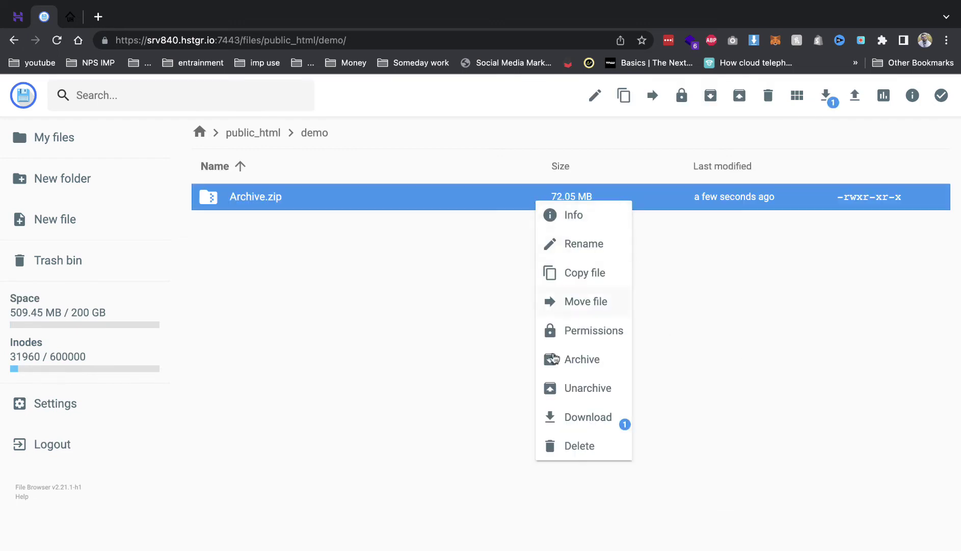
left_click(569, 391)
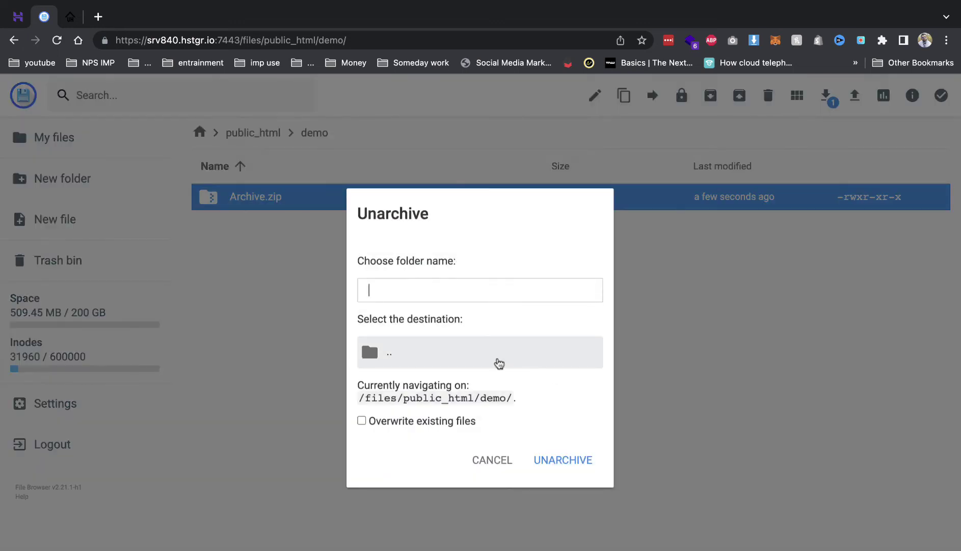
type("demo")
left_click(473, 365)
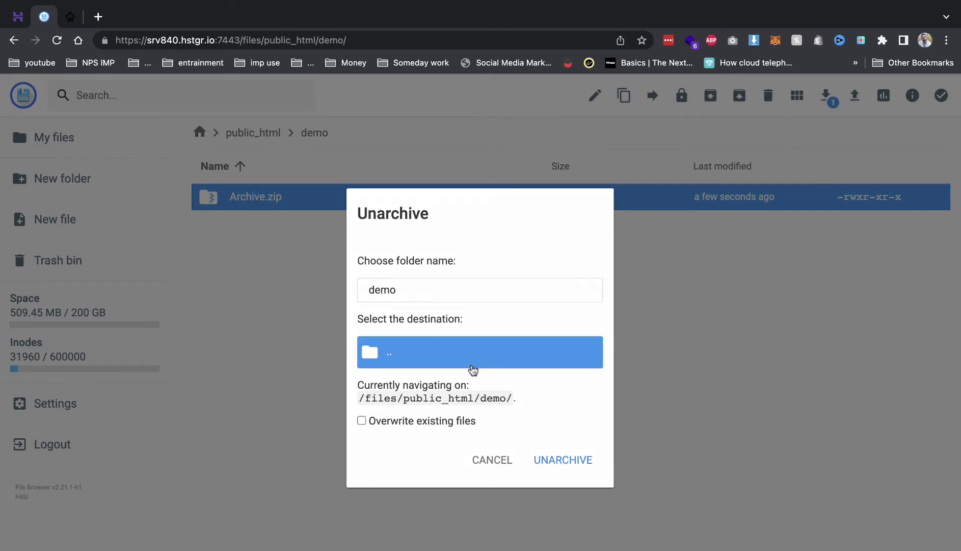
left_click(551, 459)
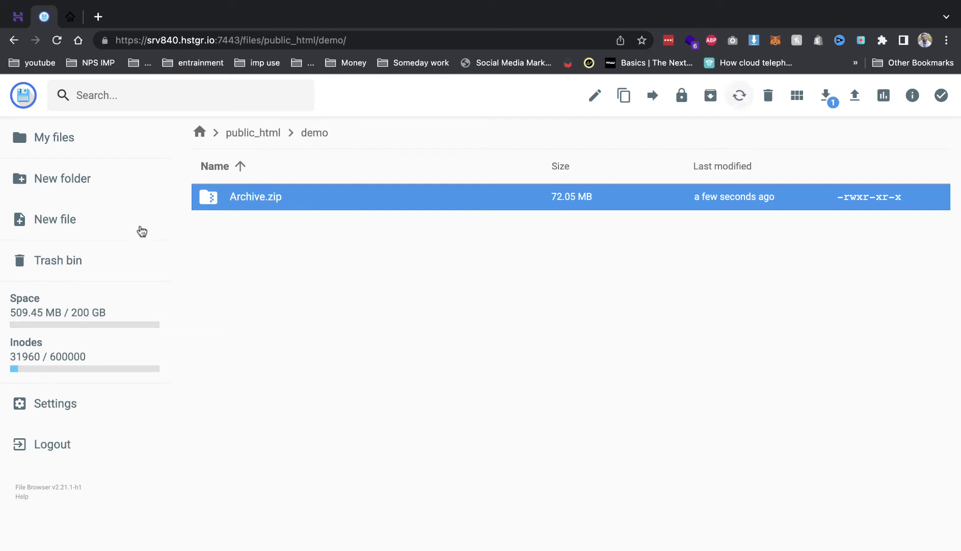
scroll(289, 234, "down", 6)
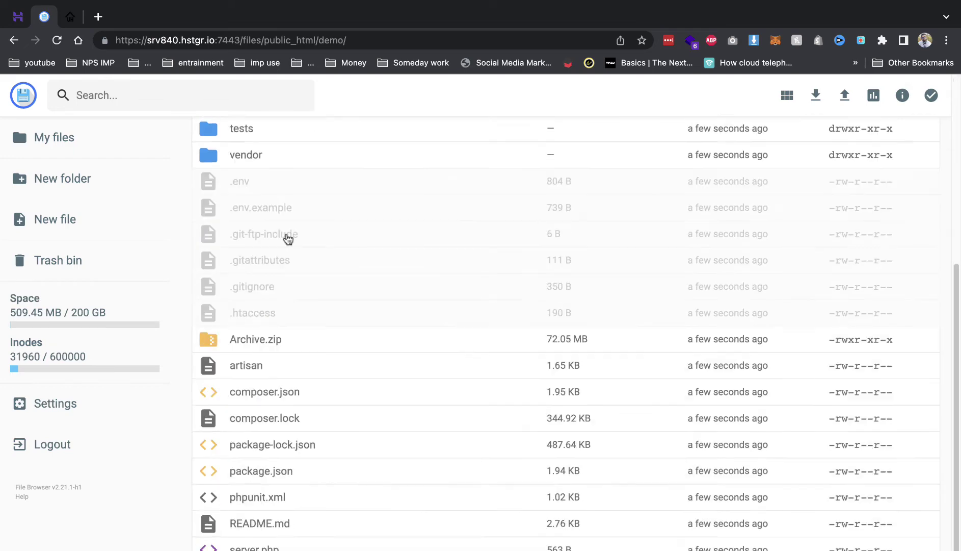
Load demo.careerpavers.com in a new browser tab.
left_click(98, 17)
type("demo.careerpavers.com")
key("Return")
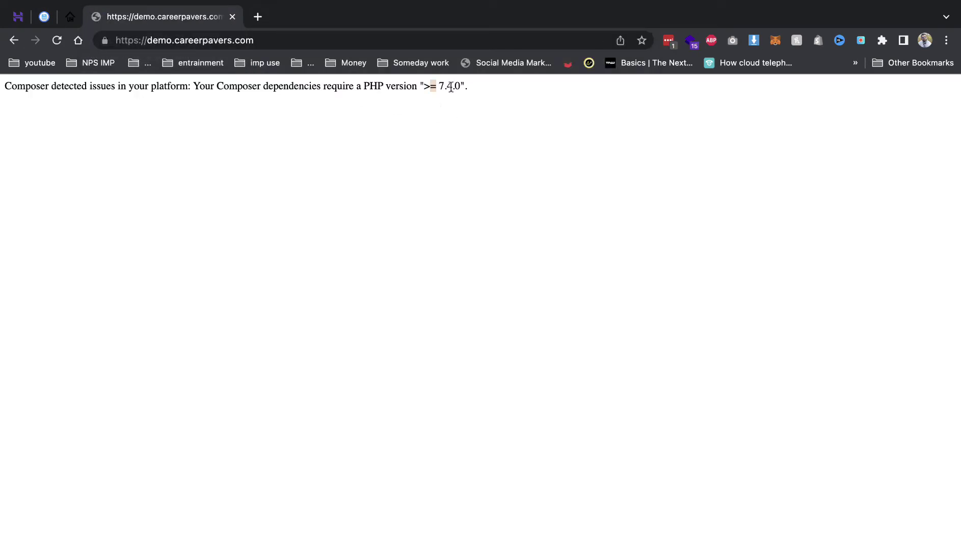
Select the Composer error requiring PHP >= 7.4.0, then go to hPanel's hosting overview.
left_click_drag(451, 87, 483, 85)
left_click(439, 90)
left_click_drag(438, 89, 452, 88)
left_click(384, 89)
triple_click(385, 88)
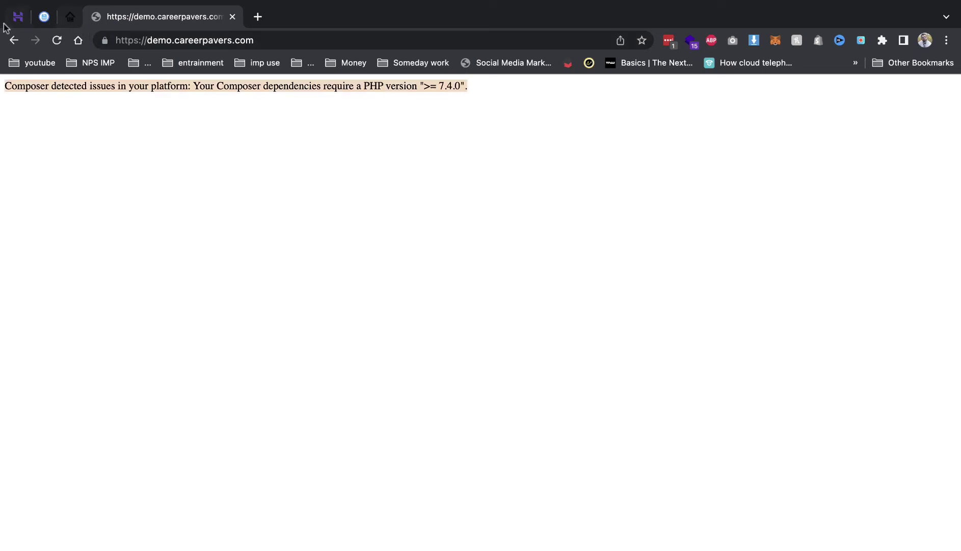
left_click(5, 24)
left_click(69, 254)
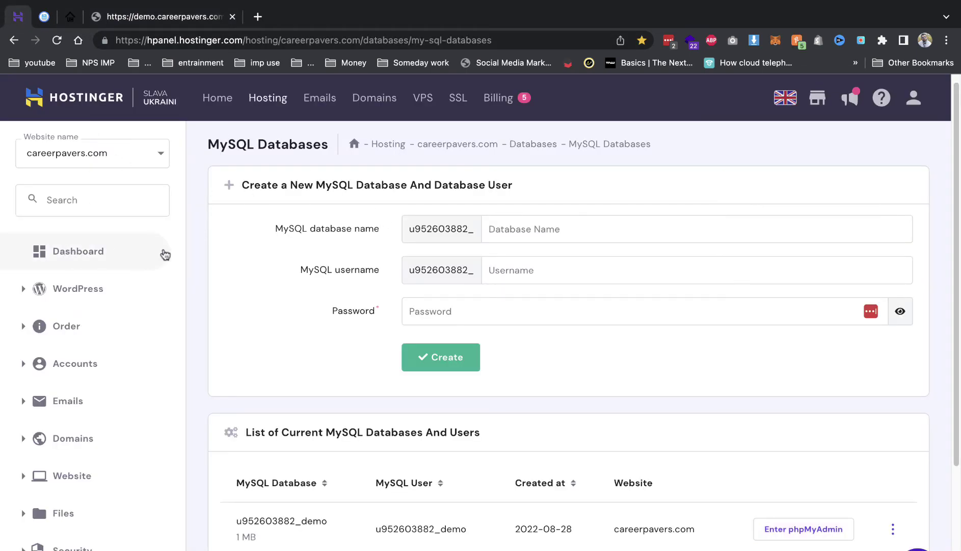
Update PHP Configuration to PHP 8.0, confirm, and reload demo.careerpavers.com to reach the installer.
scroll(390, 290, "down", 20)
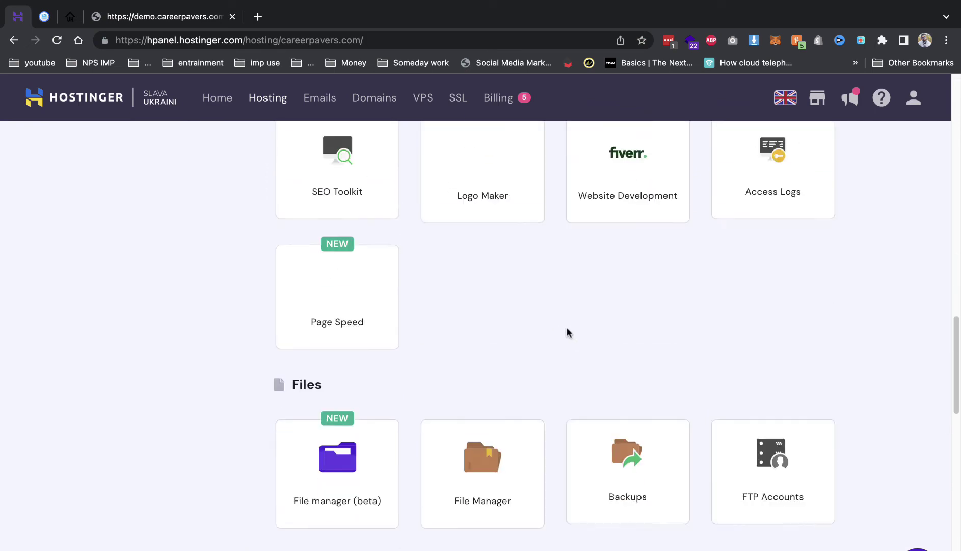
scroll(566, 331, "down", 10)
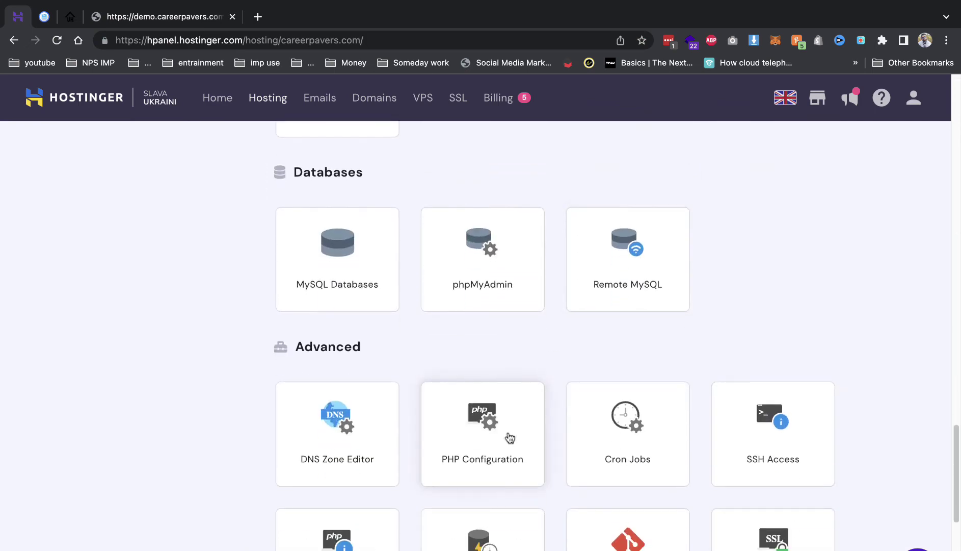
left_click(507, 435)
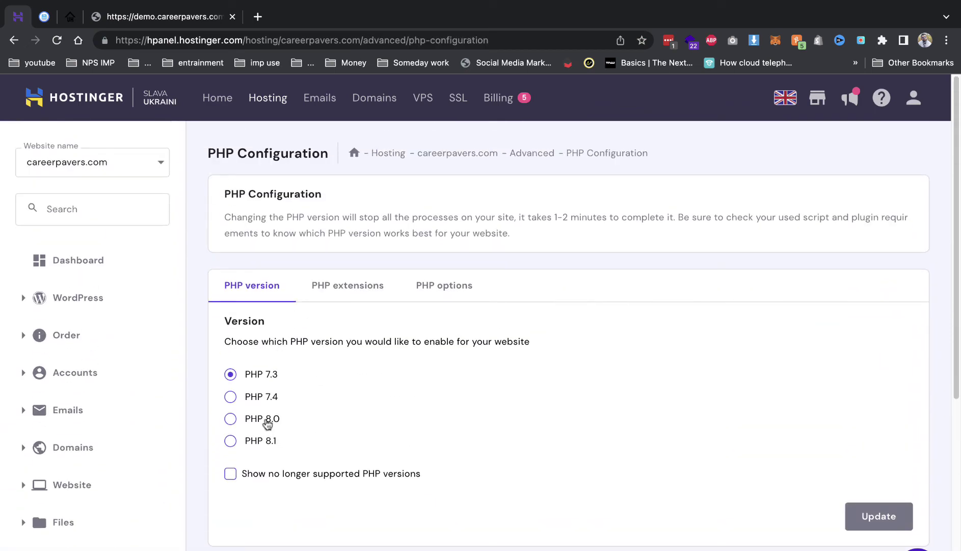
left_click(269, 421)
left_click(873, 514)
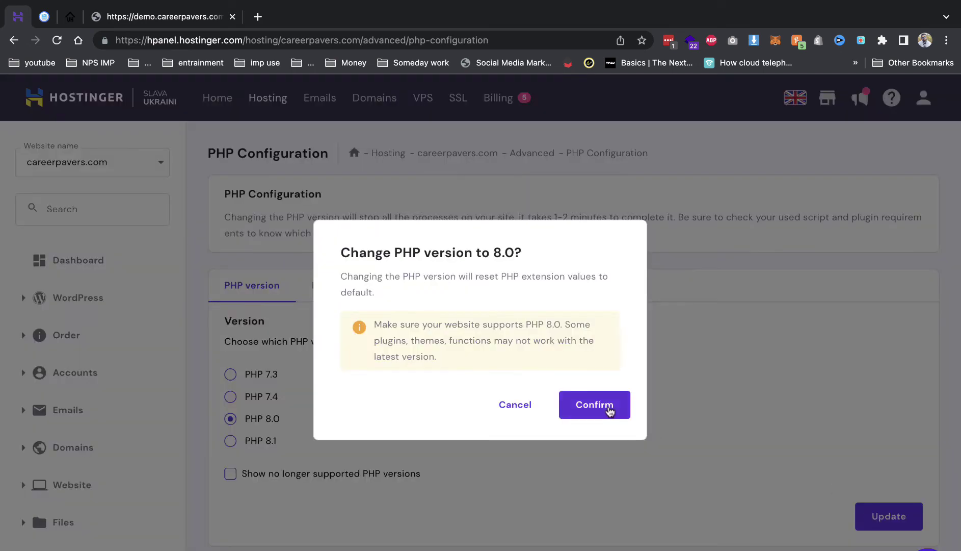
left_click(608, 408)
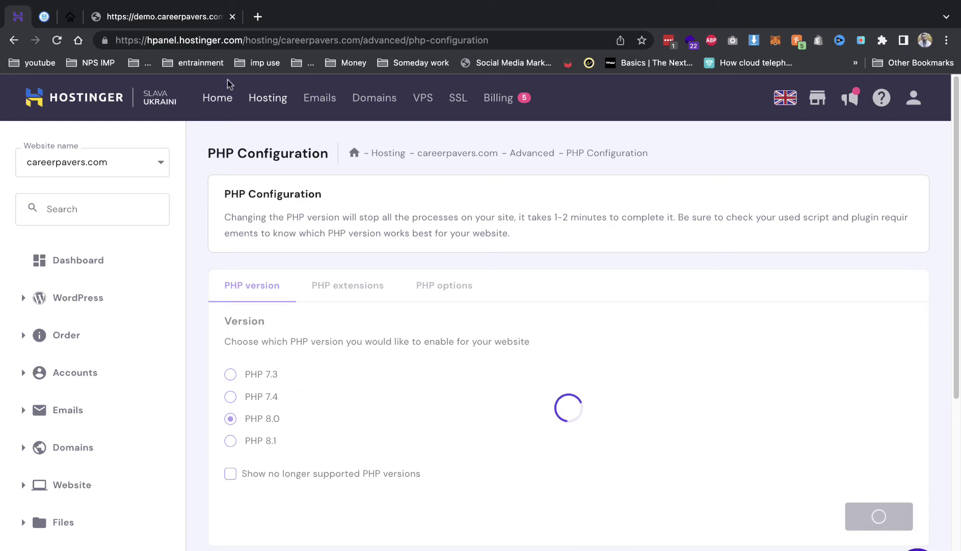
left_click(186, 20)
key("super+r")
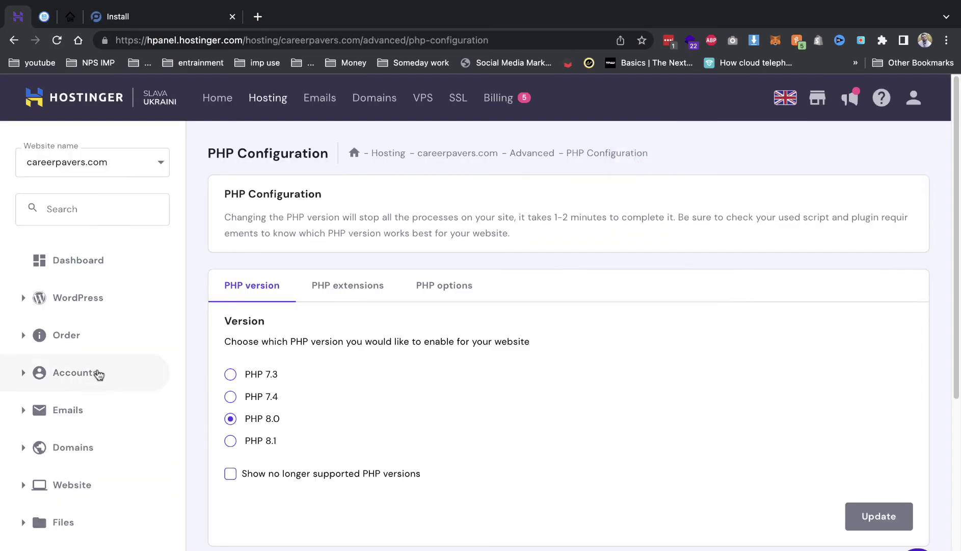
scroll(97, 375, "down", 6)
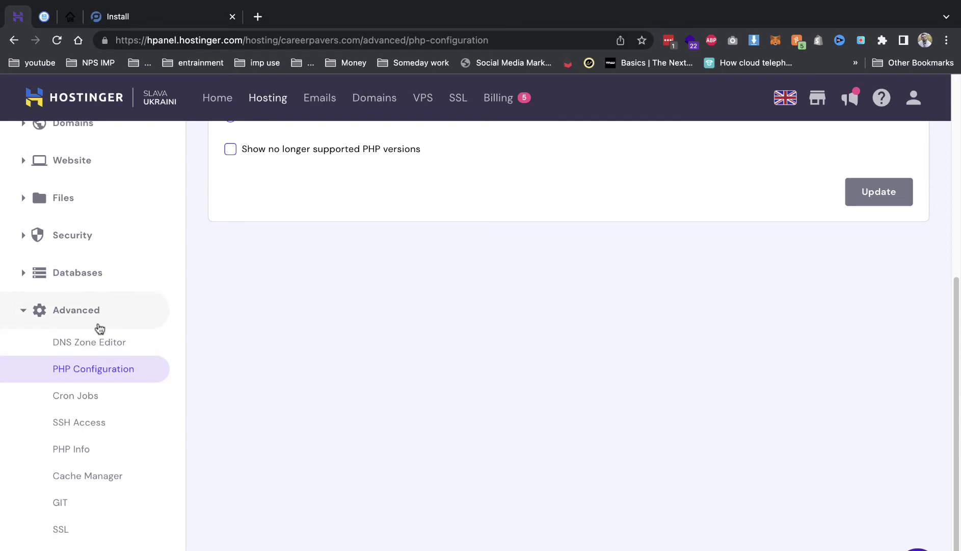
left_click(99, 273)
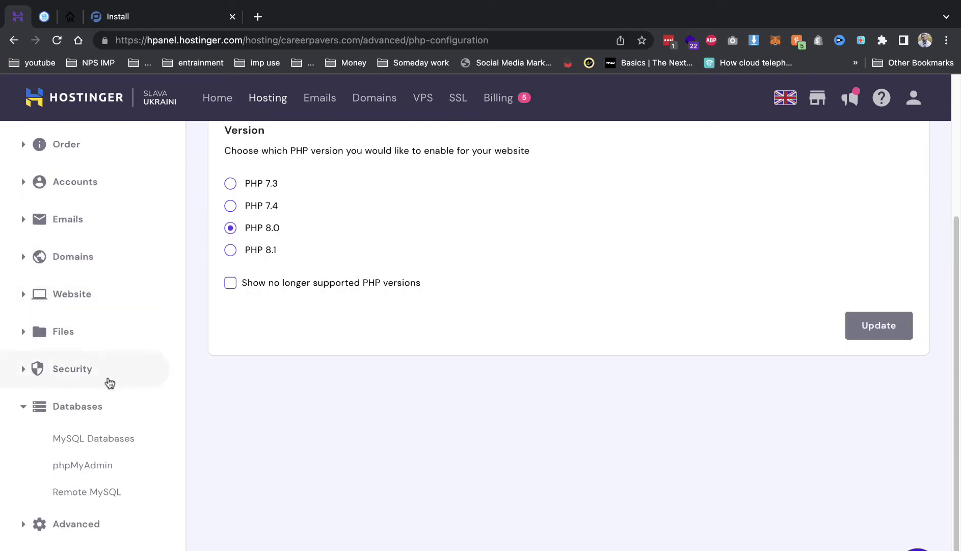
left_click(73, 443)
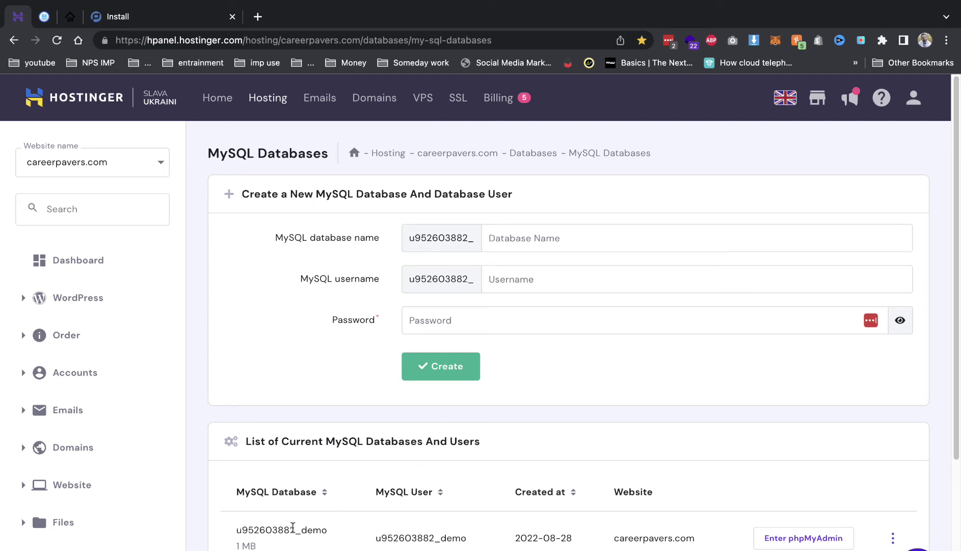
double_click(294, 529)
key("super+c")
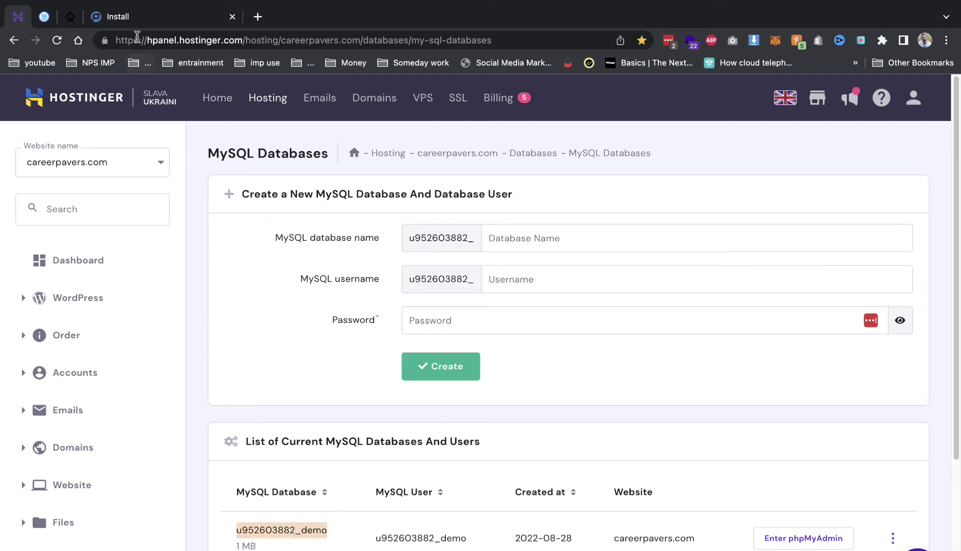
left_click(158, 16)
left_click(358, 364)
key("super+v")
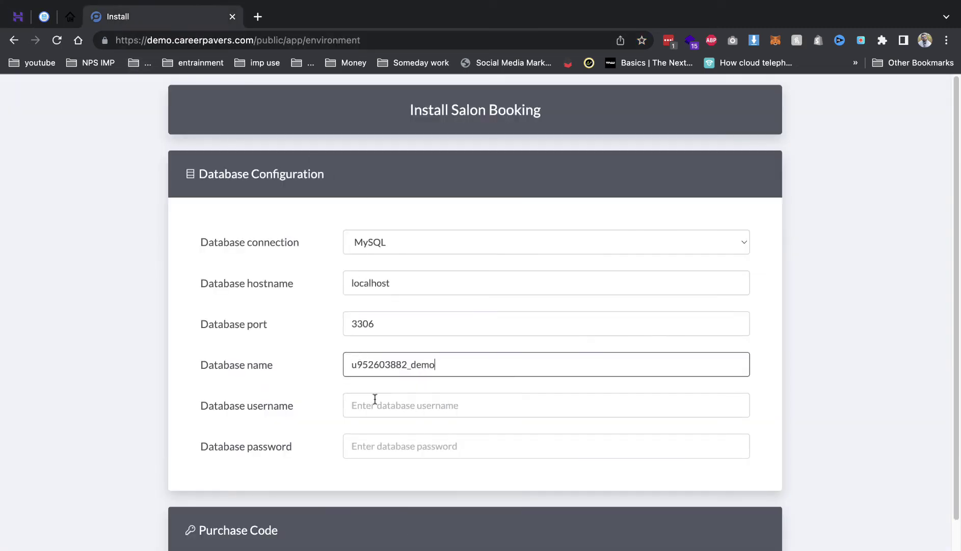
Fill the database username, password and saved purchase code, then submit the database configuration.
left_click(377, 403)
key("super+v")
key("Tab")
type("•")
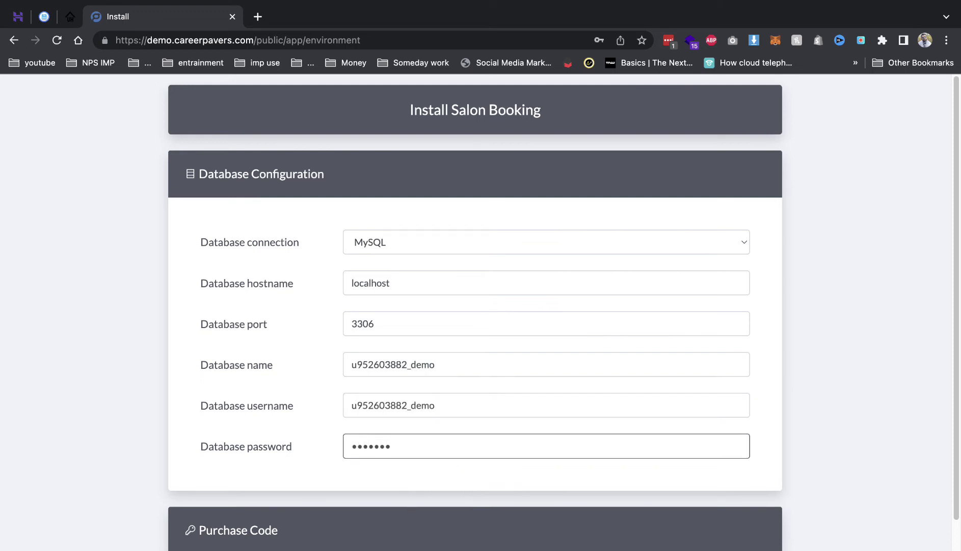
scroll(377, 412, "down", 3)
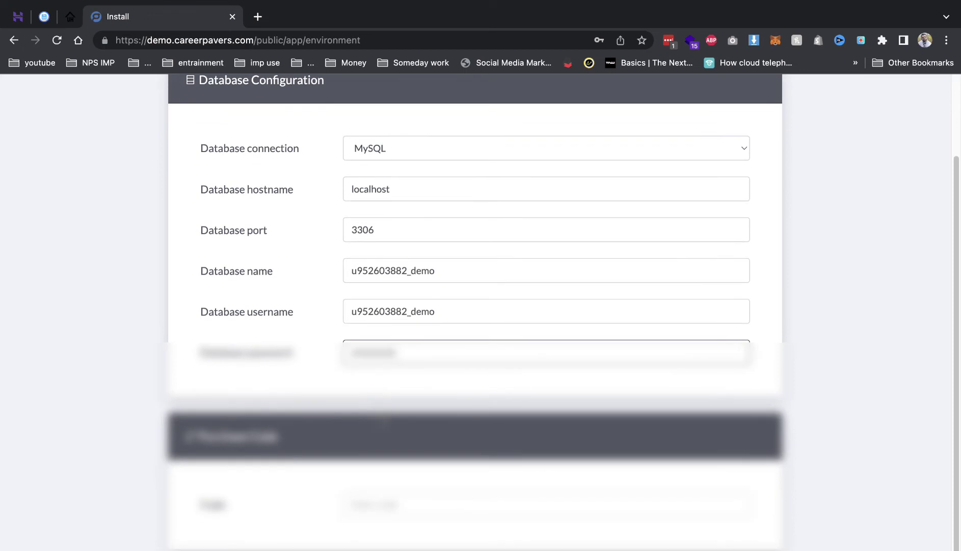
type("•")
left_click(371, 497)
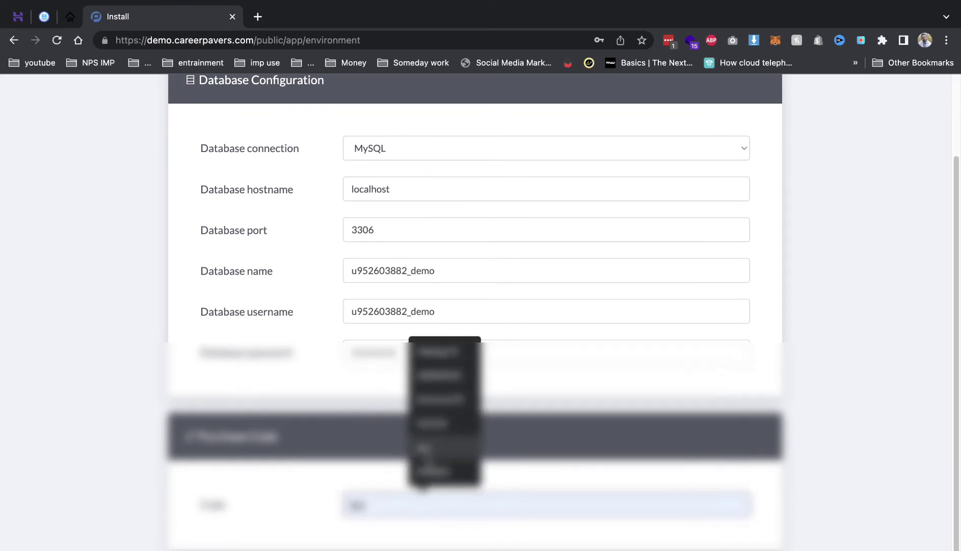
left_click(422, 472)
key("Return")
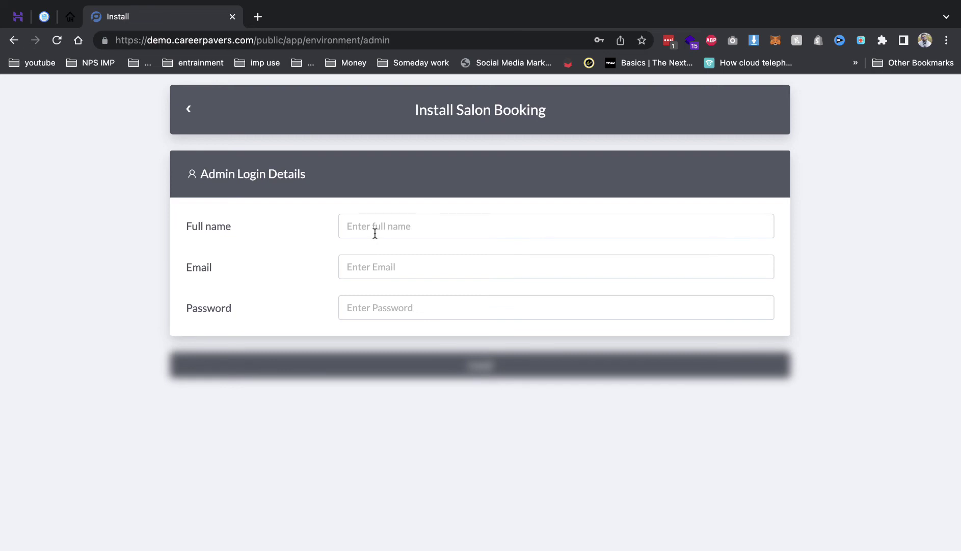
Enter the admin full name, suggested admin email and a password under Admin Login Details, then submit.
left_click(375, 233)
type("admin")
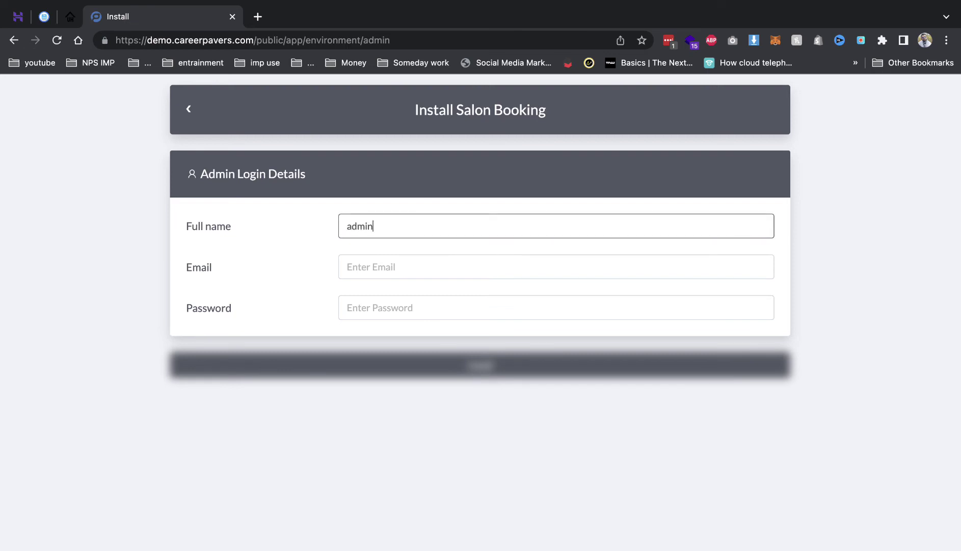
key("Tab")
type("admin")
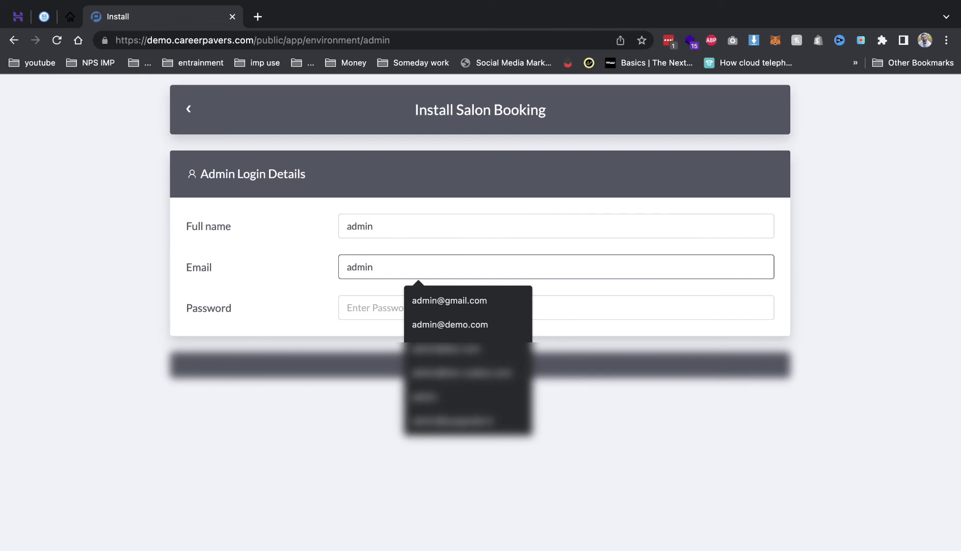
key("Down")
key("Return")
key("Tab")
type("a")
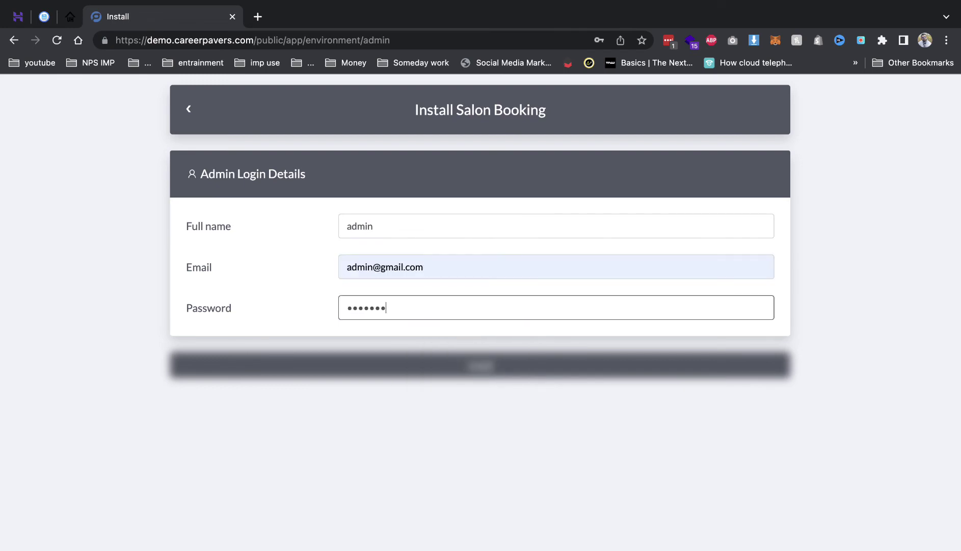
left_click(404, 262)
triple_click(414, 270)
left_click(470, 357)
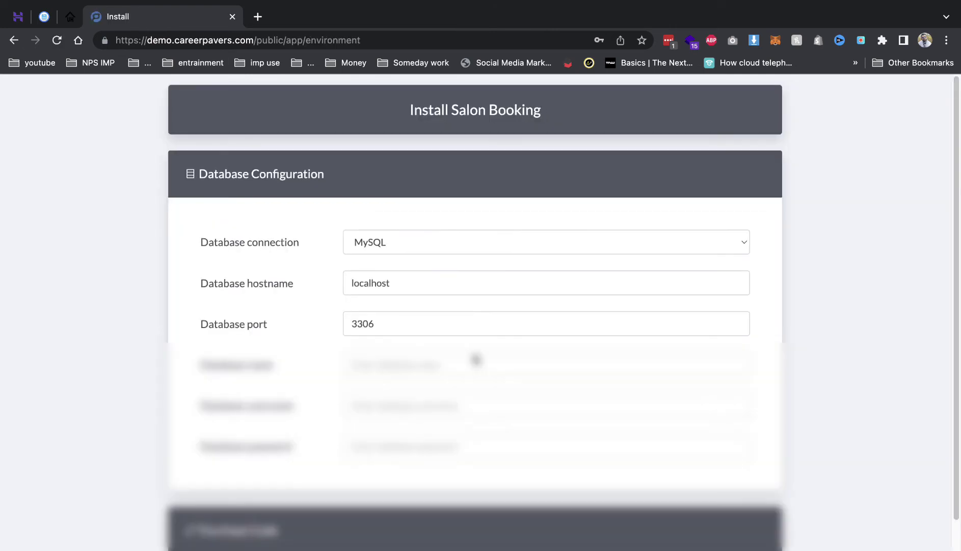
Refill the database name, username, password and purchase code, then submit the database configuration.
scroll(474, 356, "down", 3)
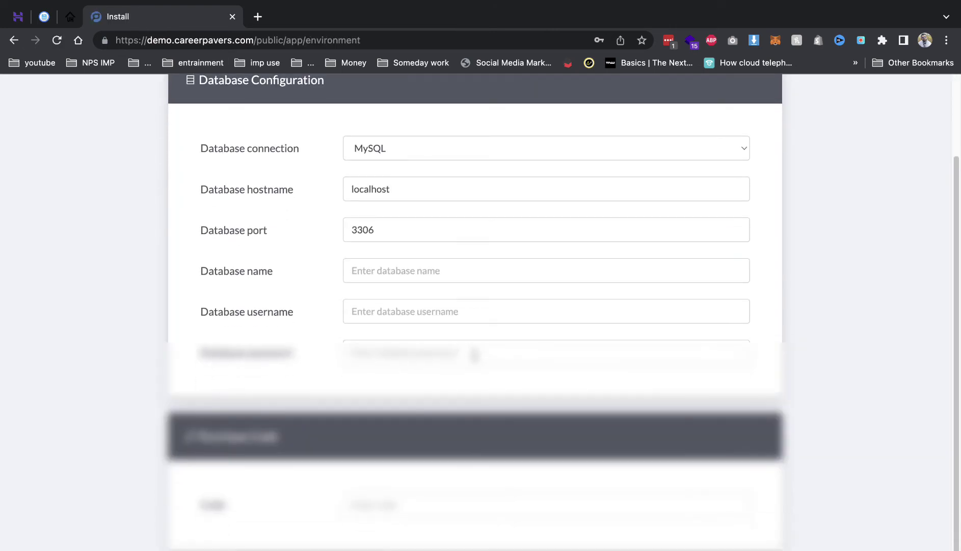
left_click(414, 276)
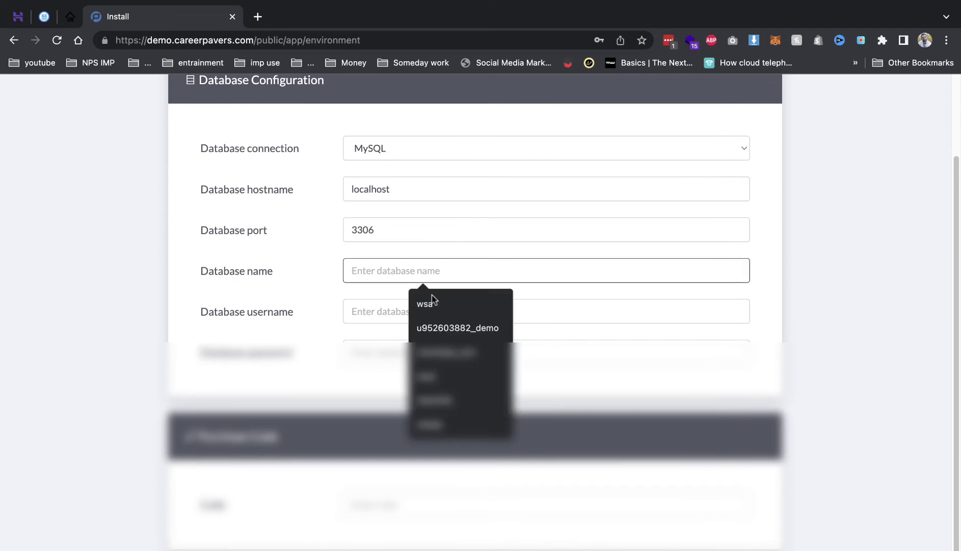
left_click(431, 327)
left_click(420, 317)
left_click(421, 355)
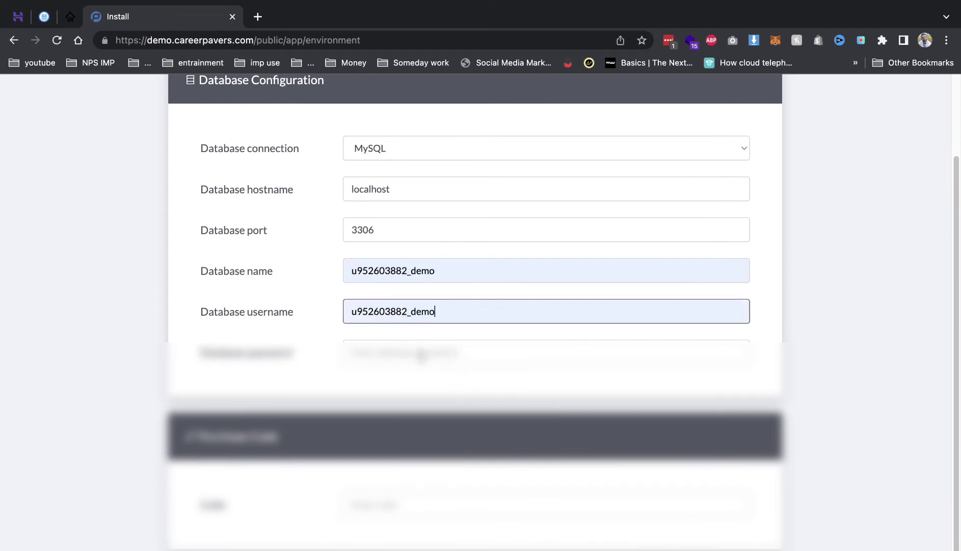
left_click(421, 355)
type("********")
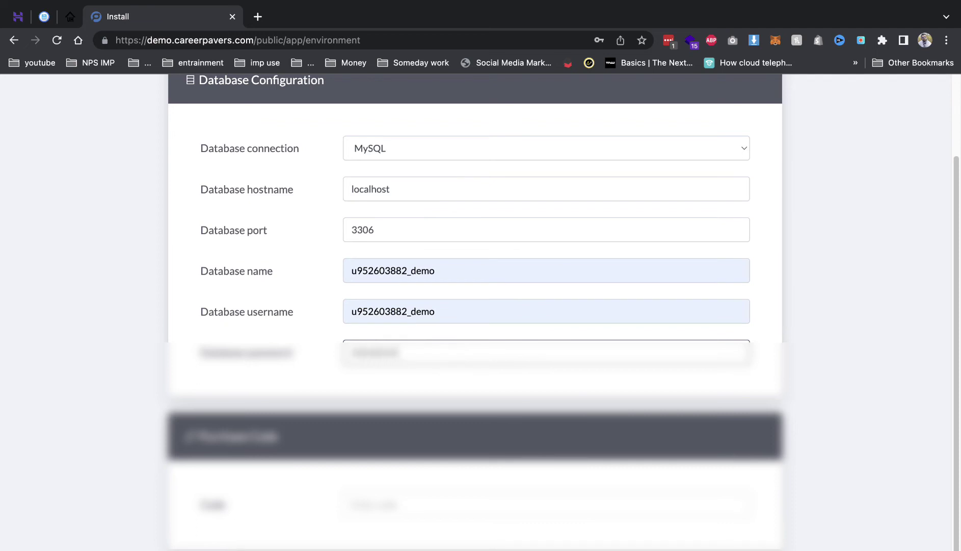
left_click(545, 505)
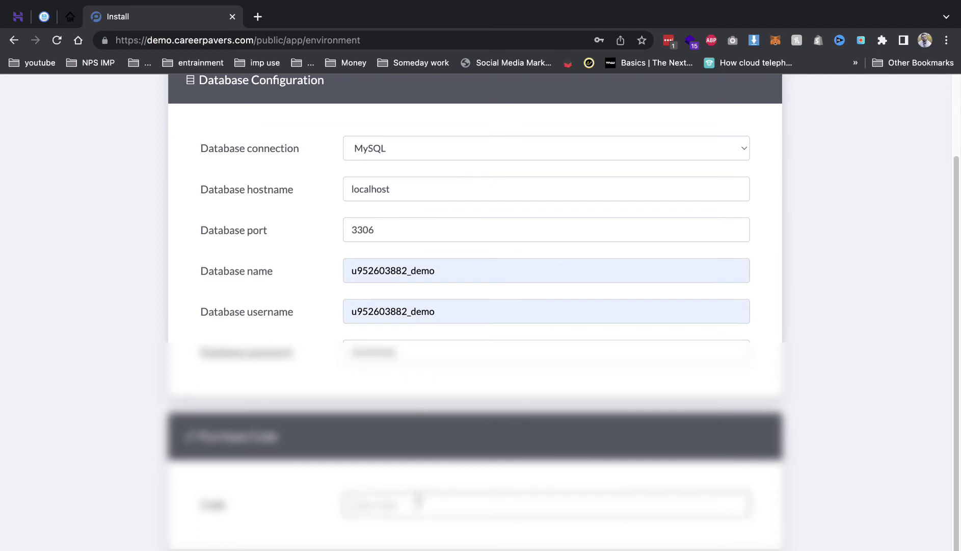
type("asd")
key("Return")
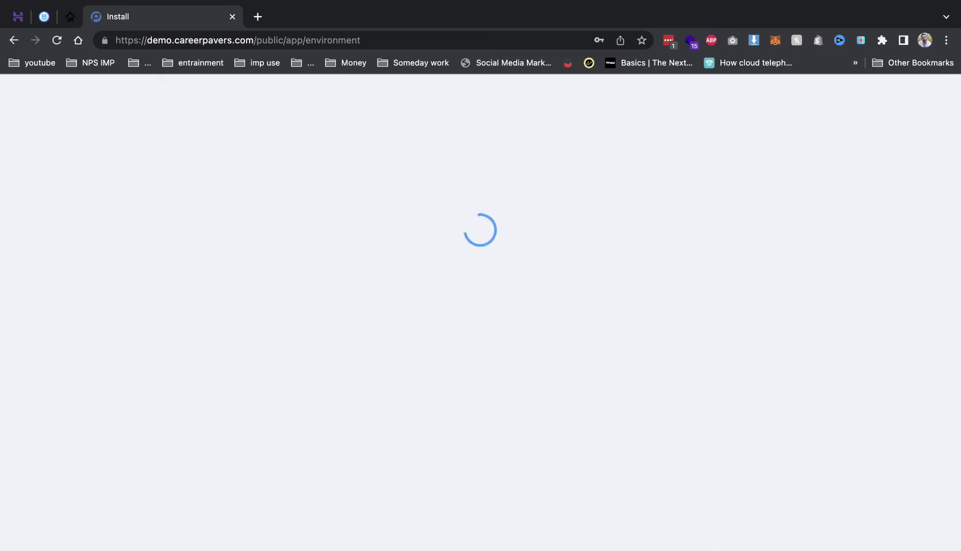
Enter the admin full name, suggested admin email and a password to complete the installation.
left_click(362, 224)
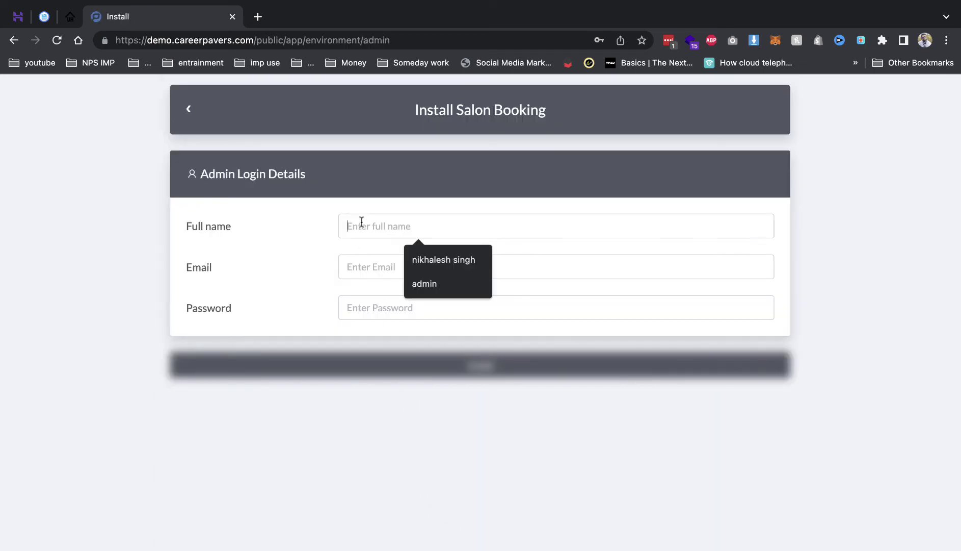
left_click(422, 284)
left_click(392, 266)
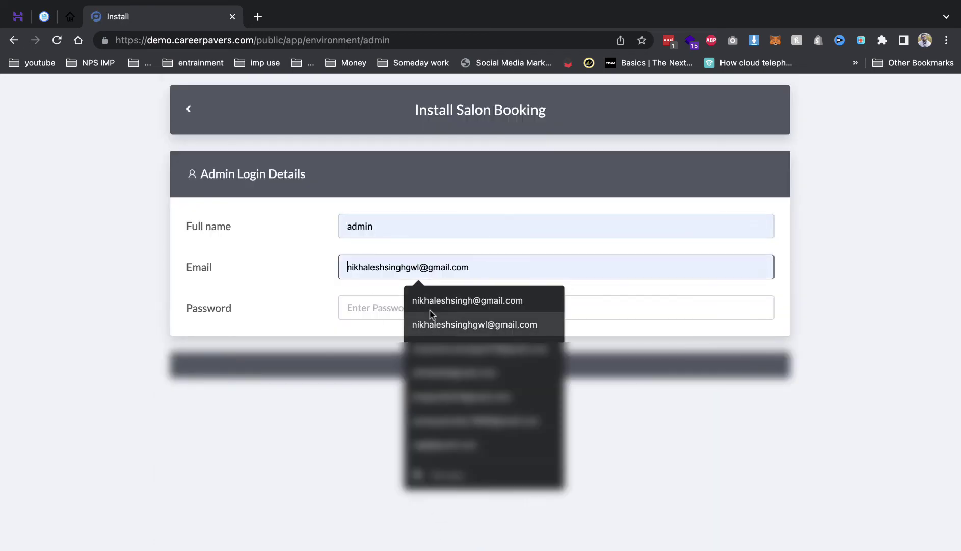
type("ad")
left_click(423, 301)
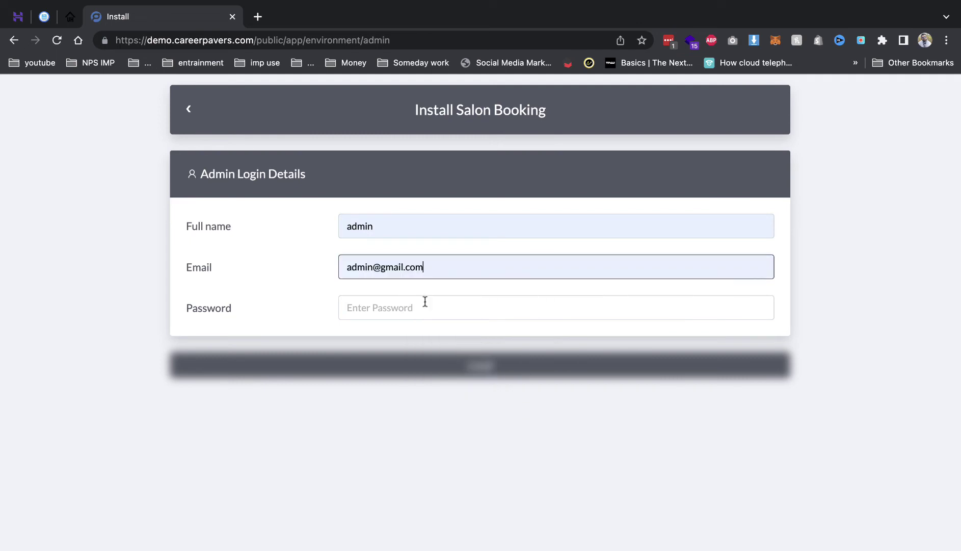
left_click(423, 307)
type("123")
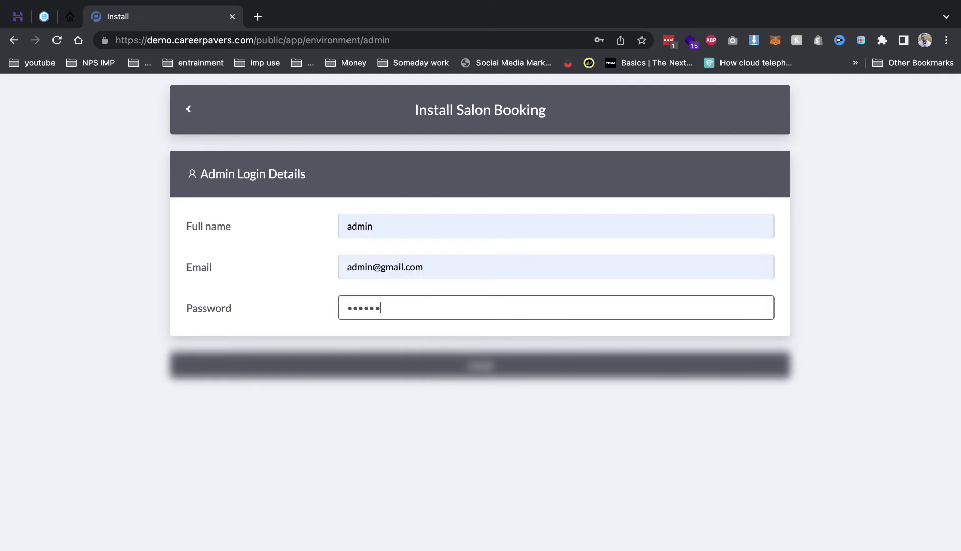
key("Return")
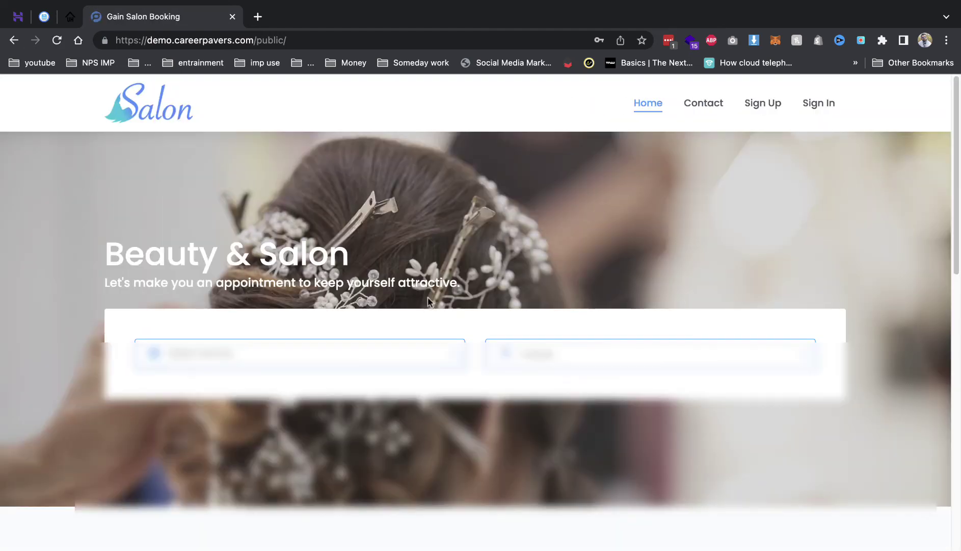
Look over the Salon home page, including its services list and adults picker.
scroll(760, 278, "down", 15)
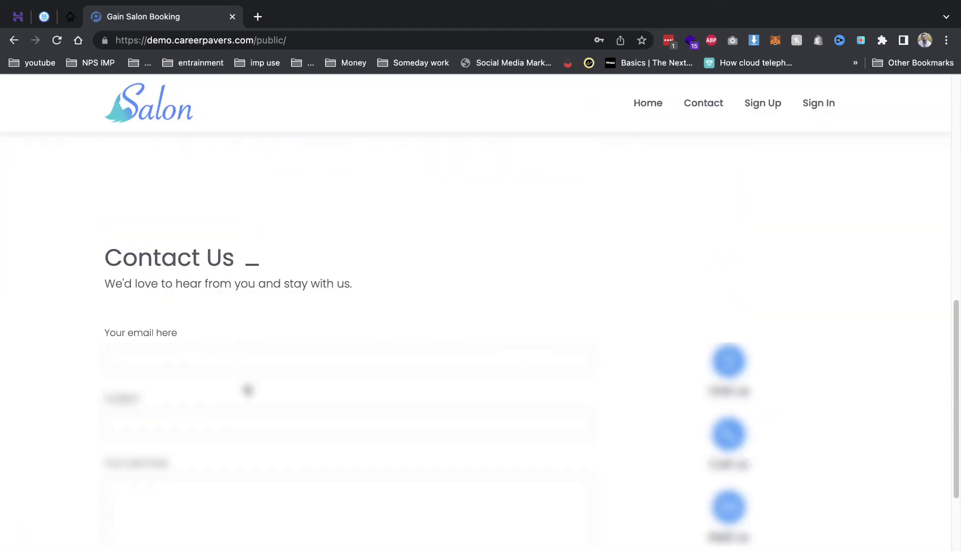
scroll(472, 396, "up", 15)
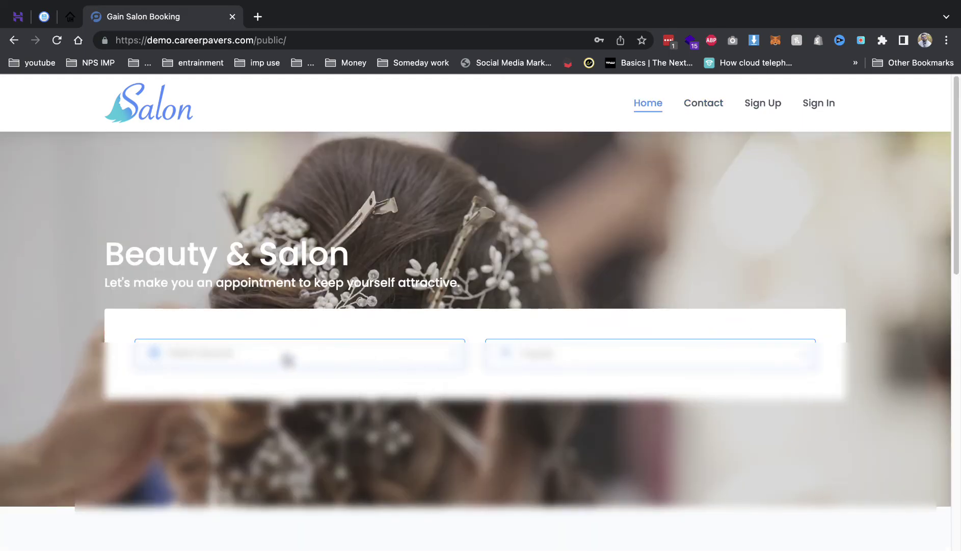
left_click(286, 356)
left_click(637, 352)
left_click(655, 356)
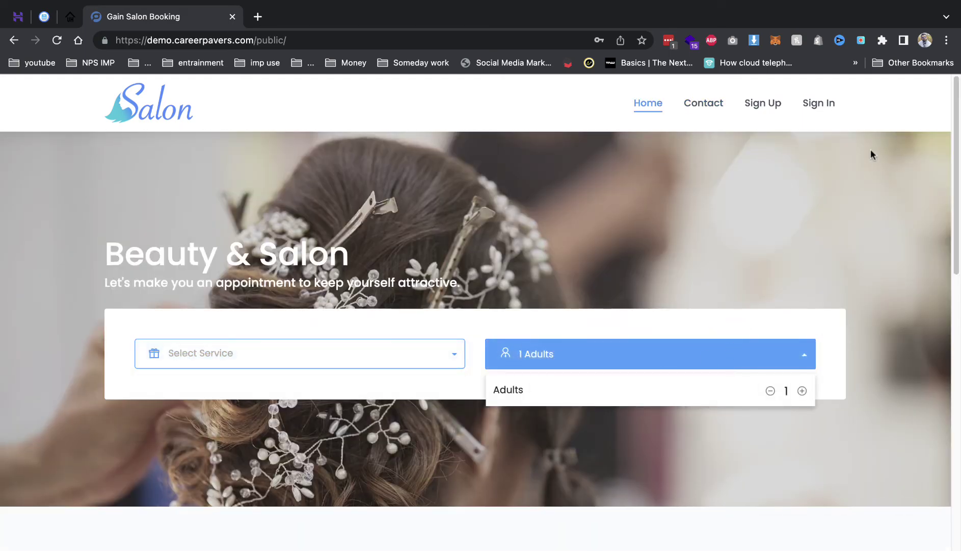
Sign in with the saved admin email and the account password.
left_click(810, 105)
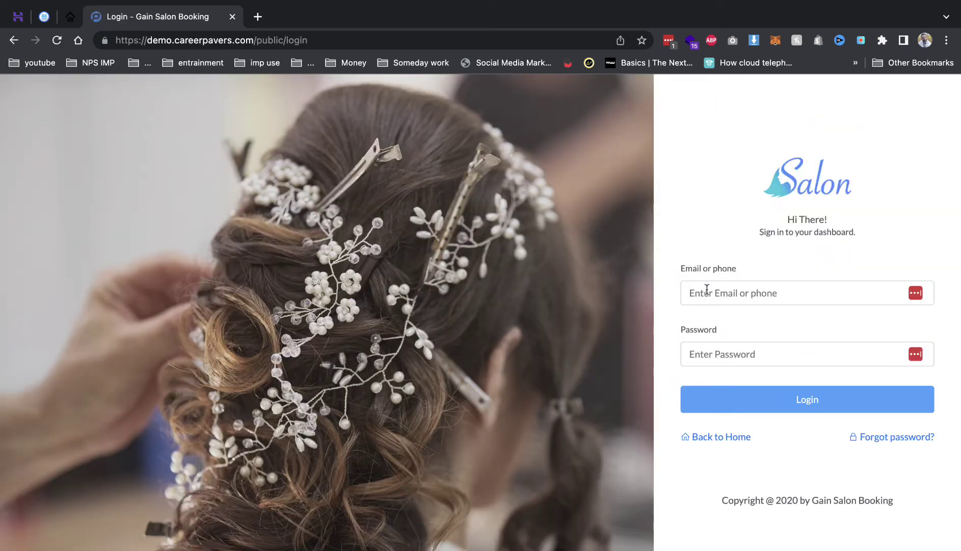
left_click(707, 289)
key("Down")
key("Down")
key("Down")
key("Return")
key("Tab")
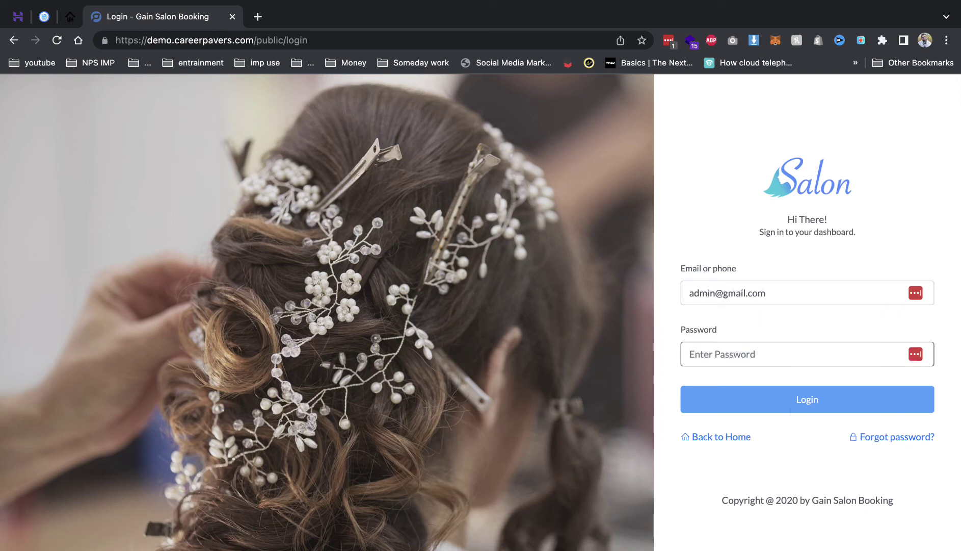
type("123")
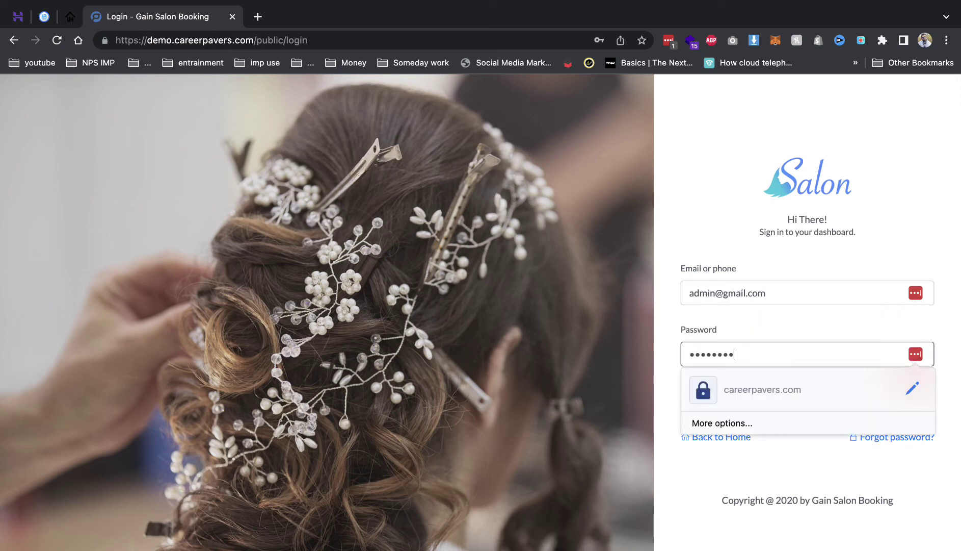
type("45678")
key("Return")
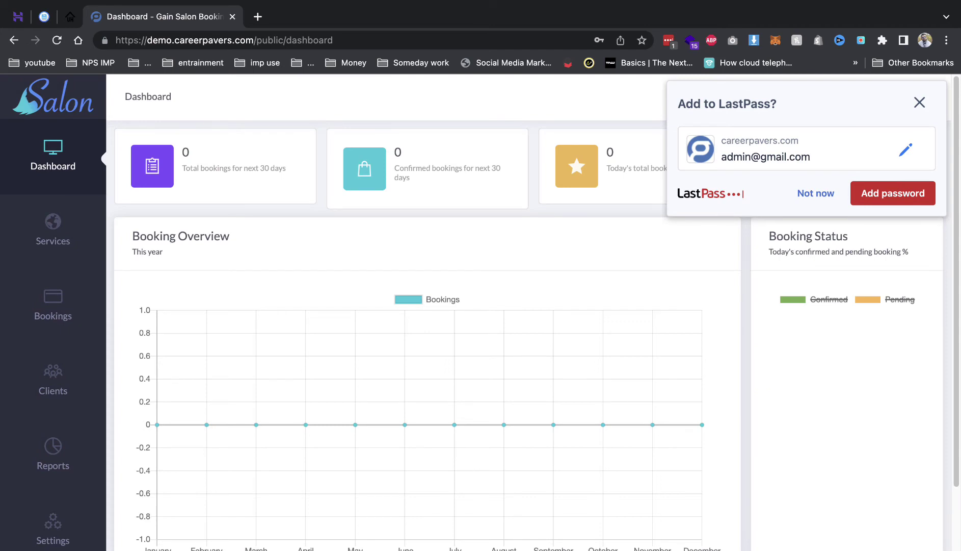
Start a new service titled Shahnaz's Gold Facial, copied from UrbanHands, with a matching description.
left_click(816, 193)
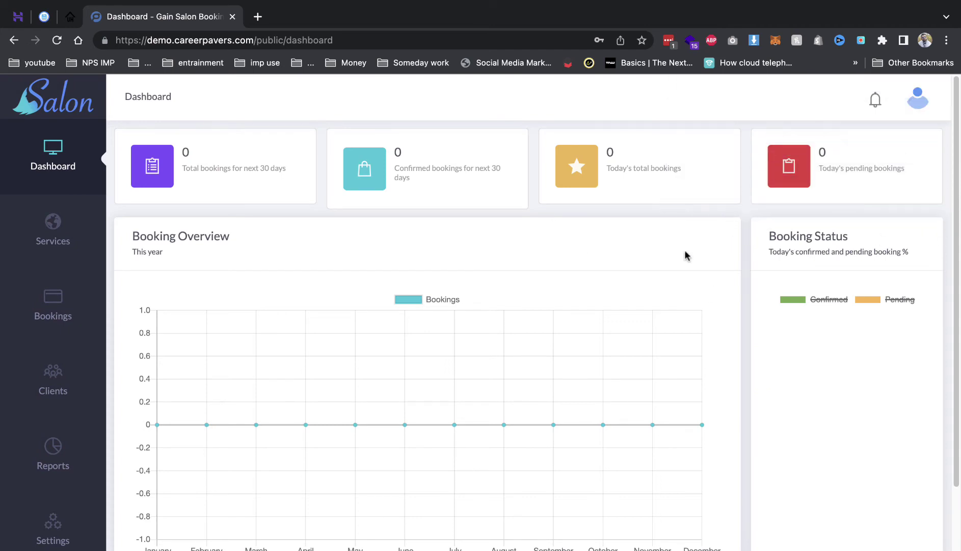
scroll(620, 330, "down", 3)
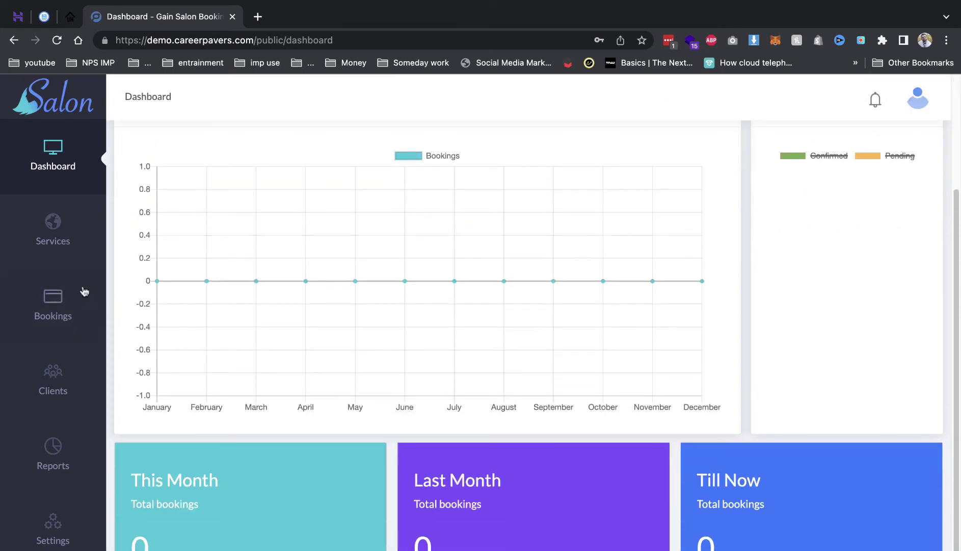
left_click(65, 239)
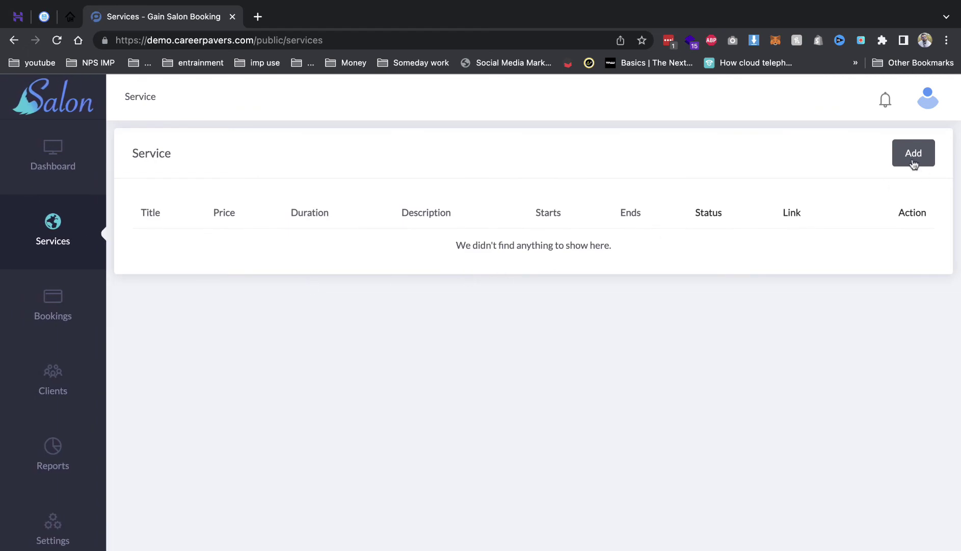
left_click(914, 152)
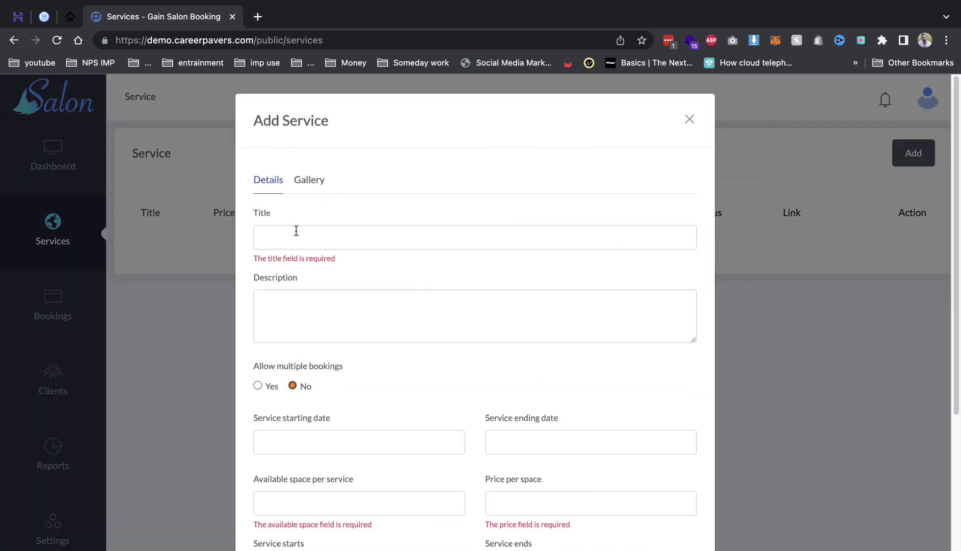
left_click(70, 16)
left_click_drag(357, 202, 471, 210)
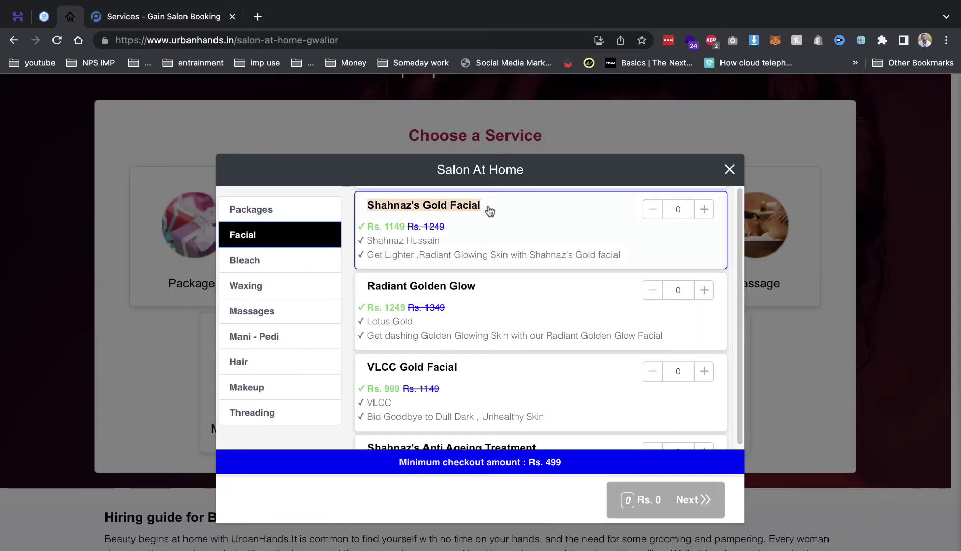
left_click(380, 166)
left_click(168, 18)
left_click(297, 241)
type("Shahnaz's Gold Facial")
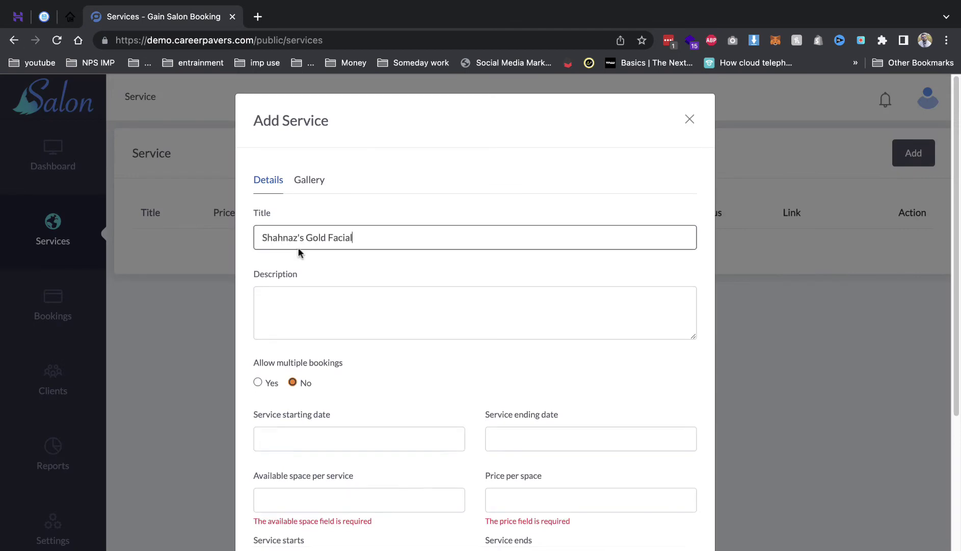
left_click(294, 326)
type("Shahnaz's Gold Facial")
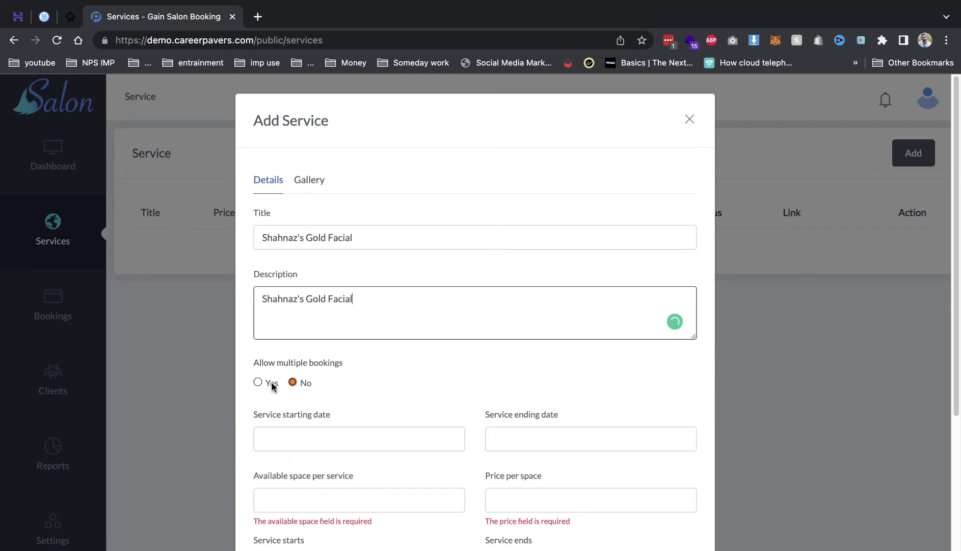
Set start date August 31, allow multiple bookings, 10 spaces per service at price 1000.
left_click(397, 431)
scroll(397, 430, "down", 5)
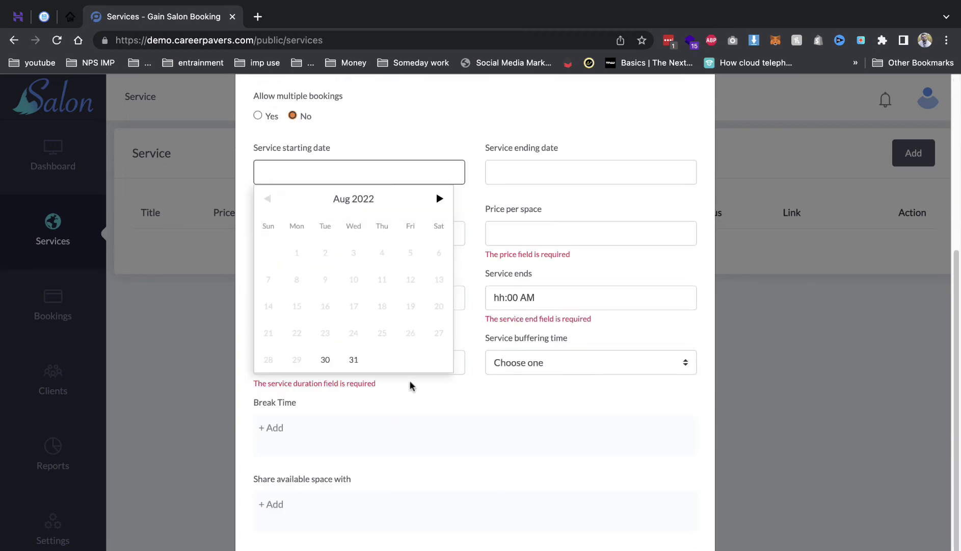
left_click(353, 358)
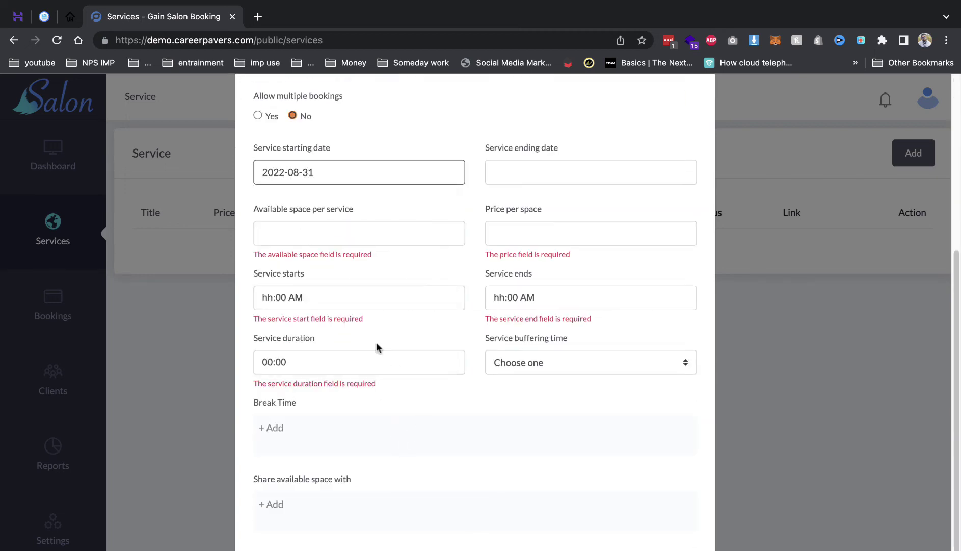
left_click(270, 116)
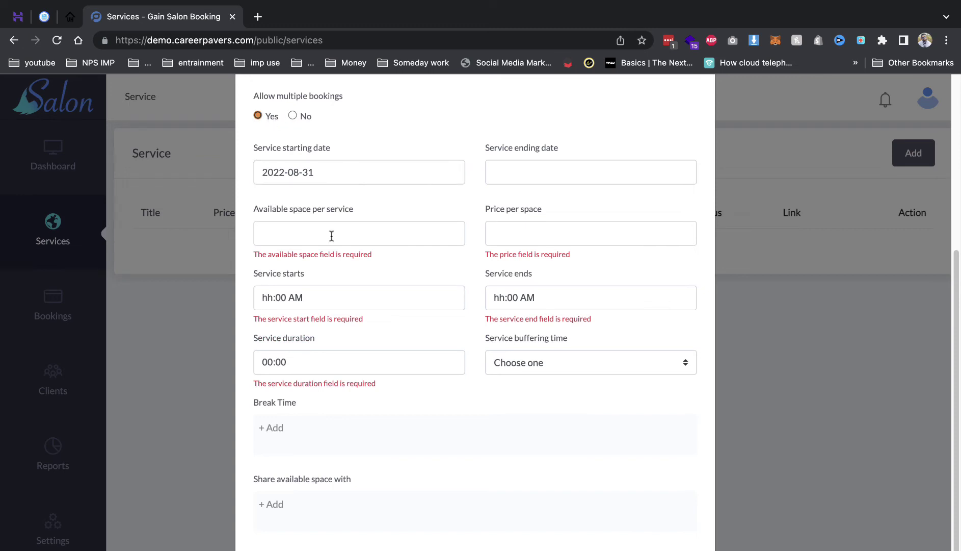
left_click(331, 236)
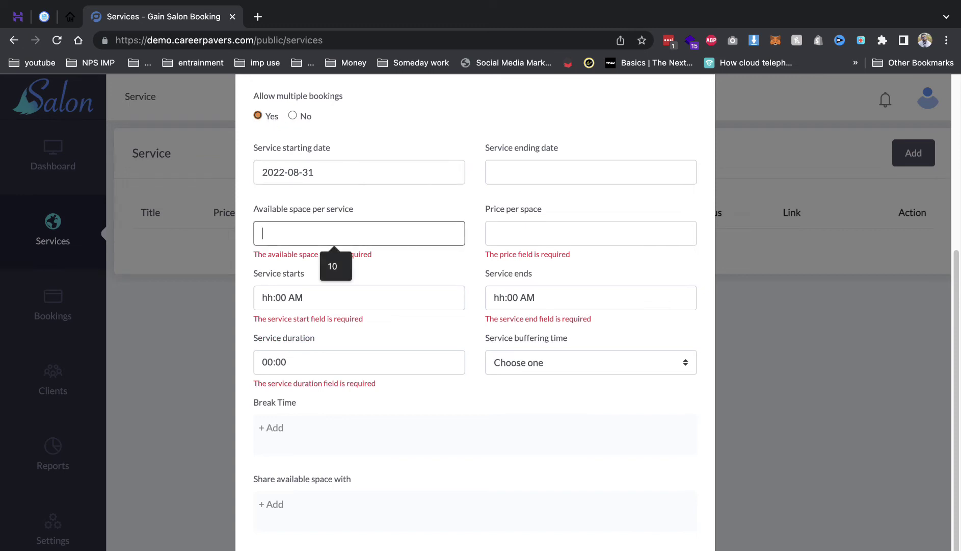
type("10")
key("Tab")
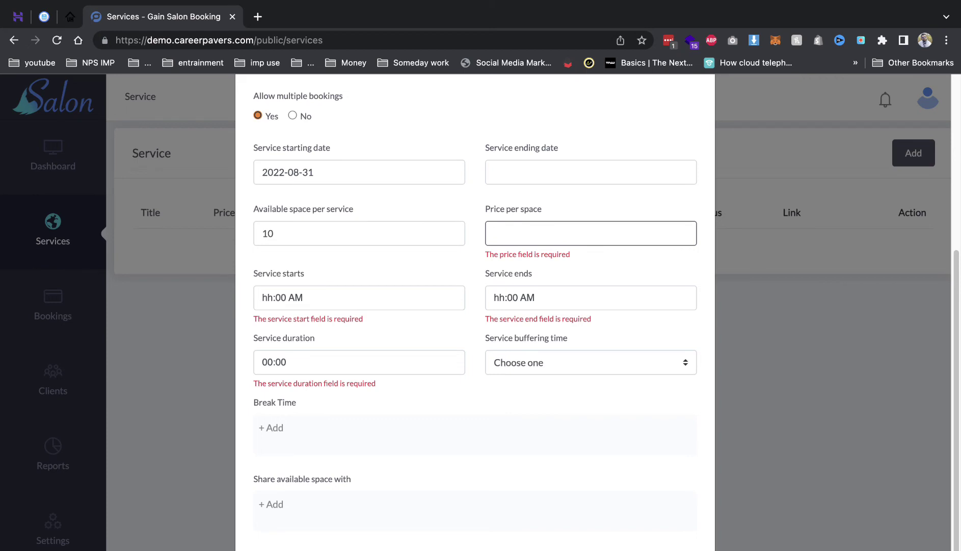
type("1000")
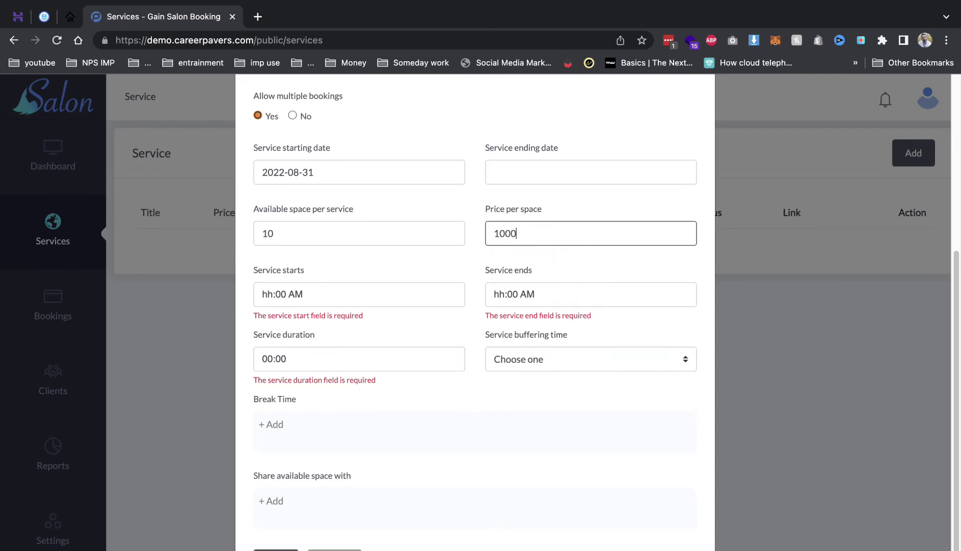
Set the service hours to start at 10:00 AM and end at 10:00 PM.
left_click(270, 295)
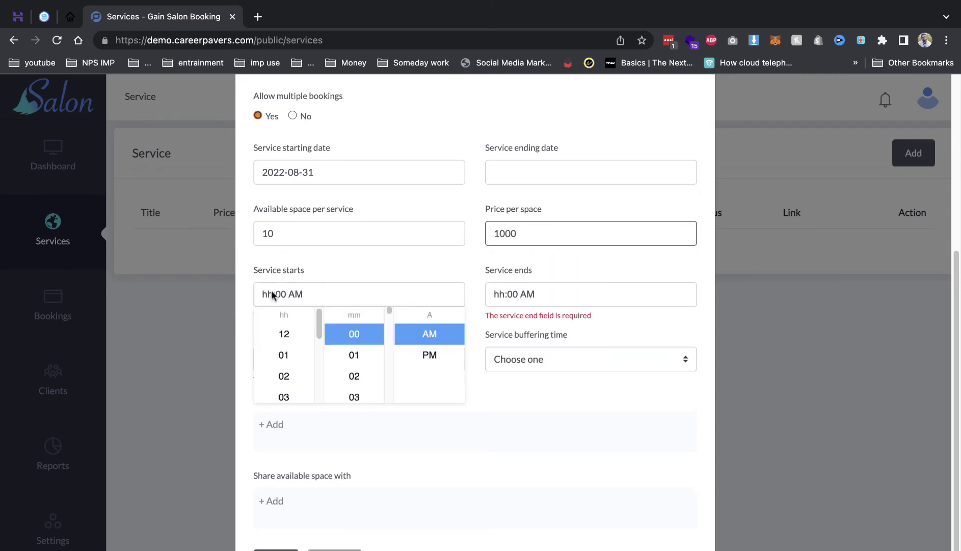
scroll(304, 358, "down", 5)
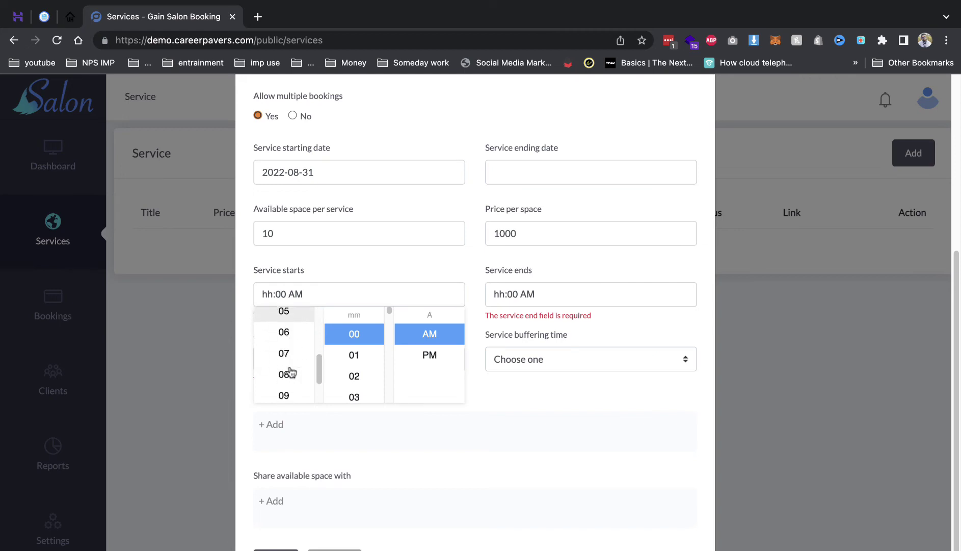
left_click(286, 372)
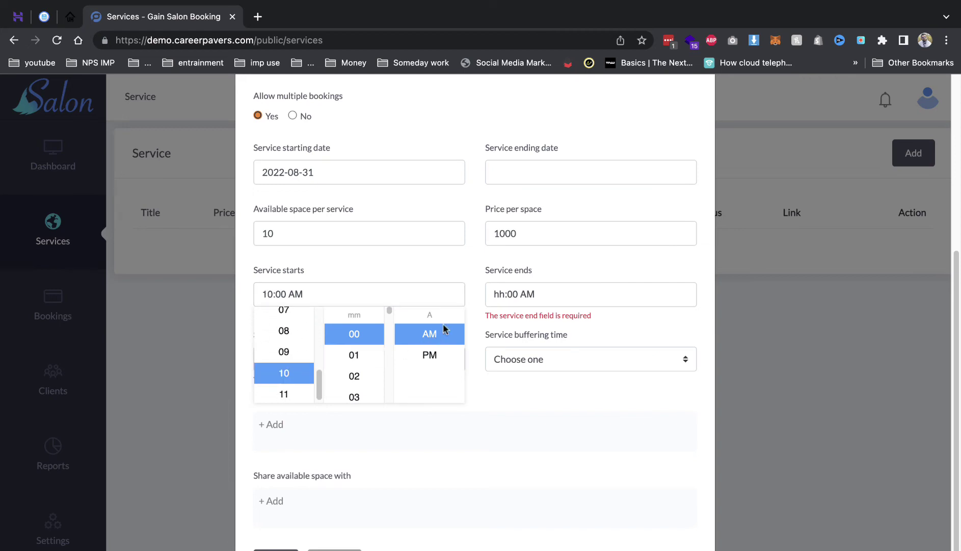
left_click(520, 298)
scroll(516, 377, "down", 5)
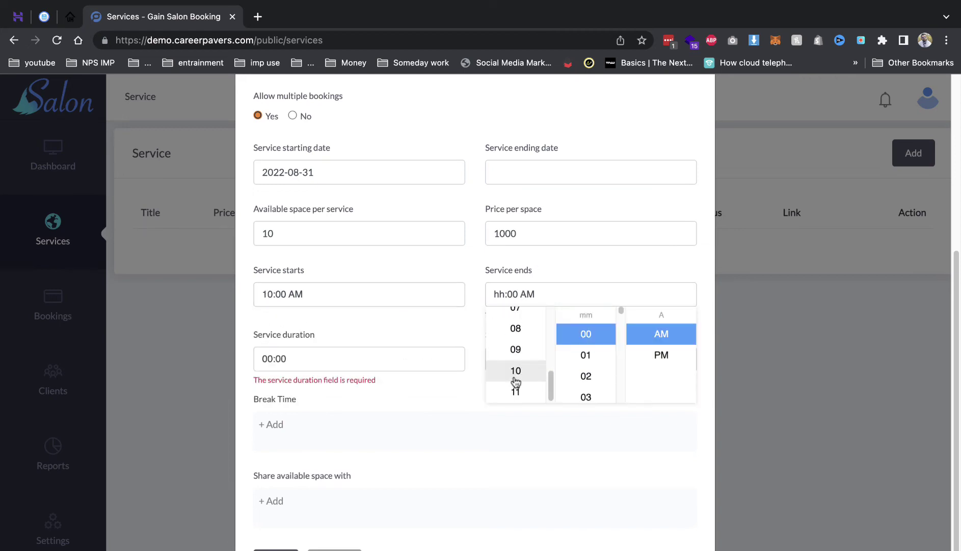
left_click(516, 370)
left_click(642, 366)
left_click(547, 281)
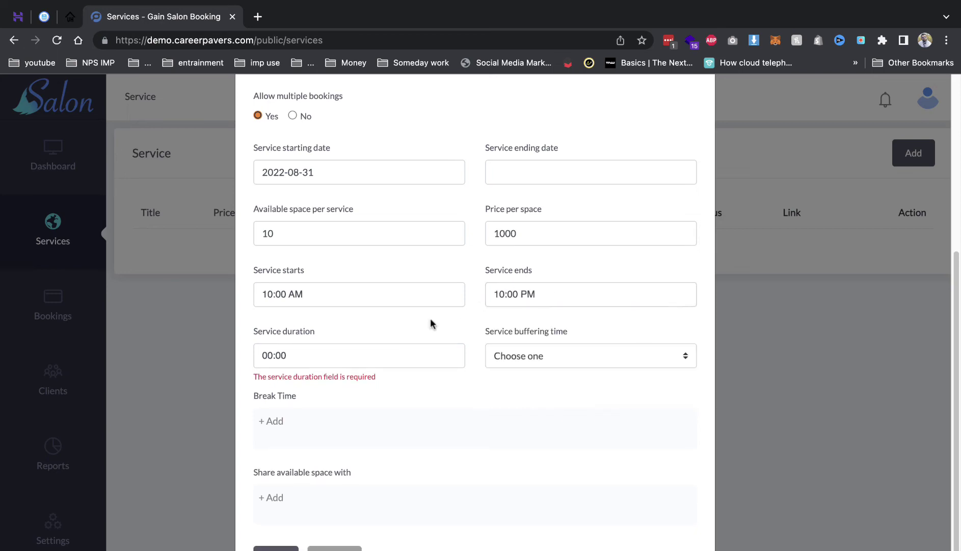
Give the service a one-hour duration and a 20-minute buffer, then save it.
left_click(263, 359)
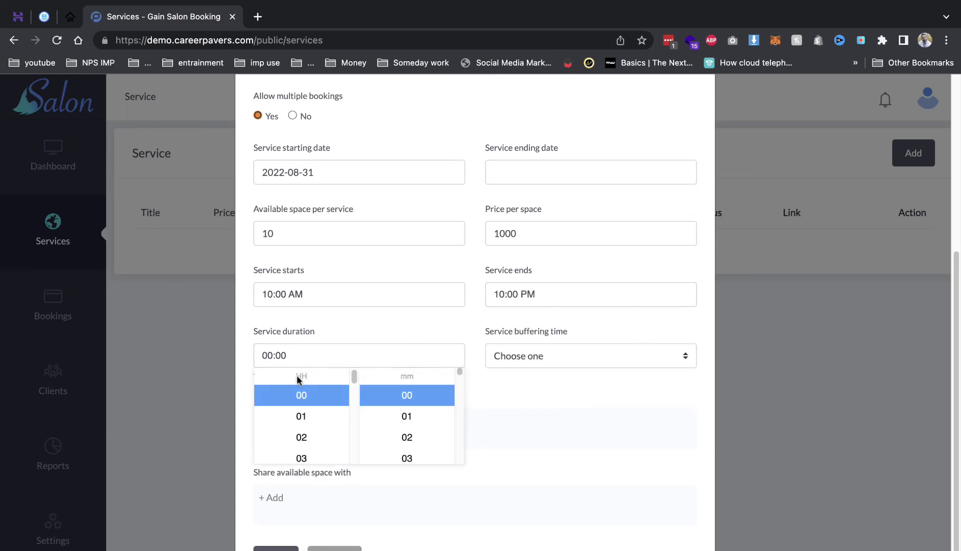
left_click(311, 416)
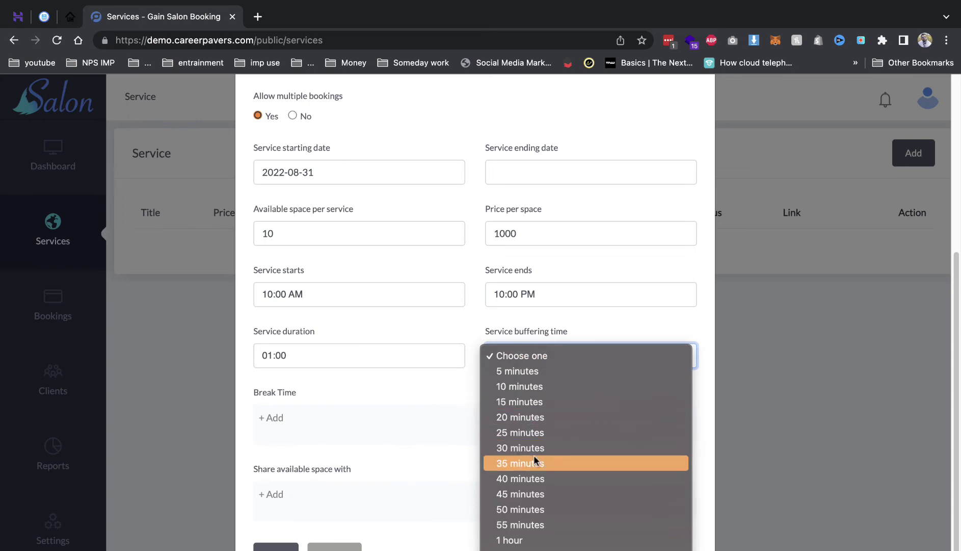
left_click(534, 448)
left_click(534, 356)
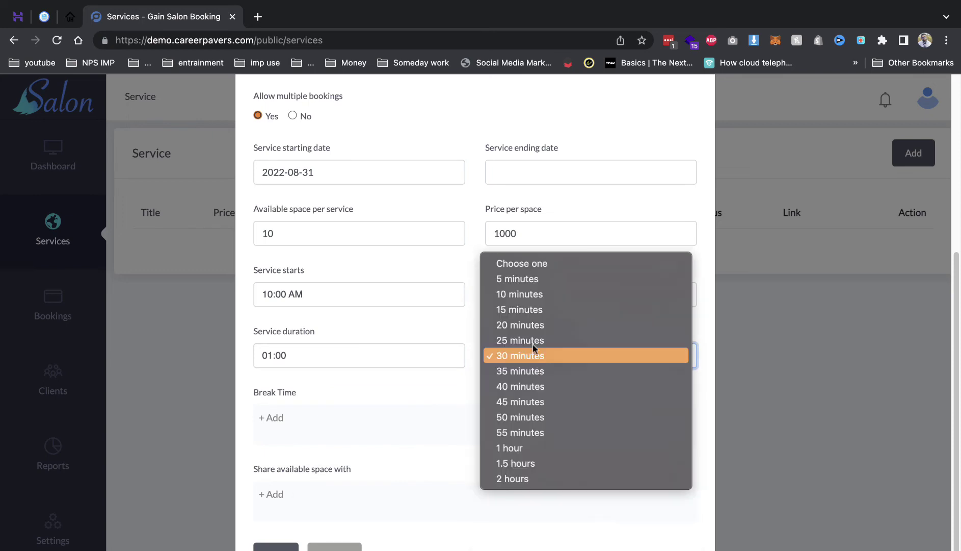
left_click(532, 325)
left_click(288, 424)
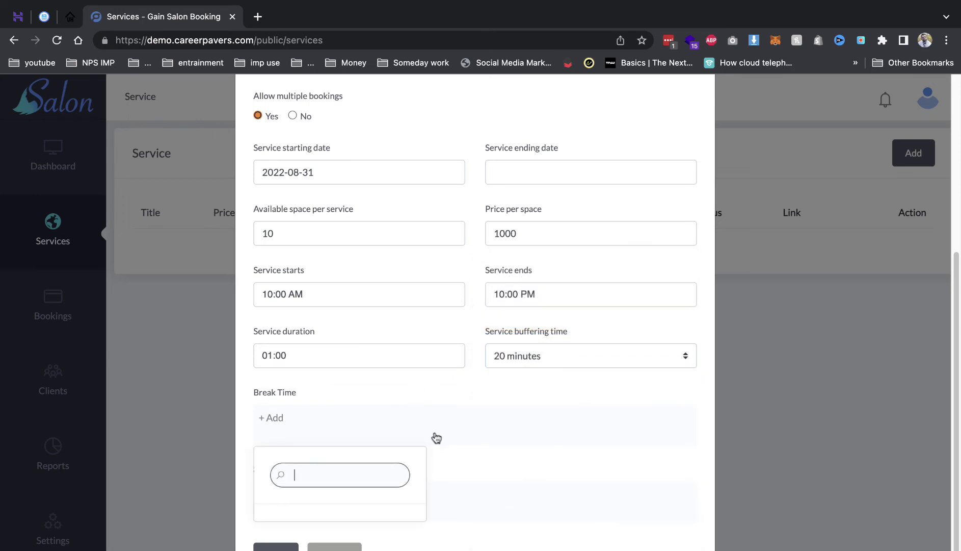
left_click(273, 547)
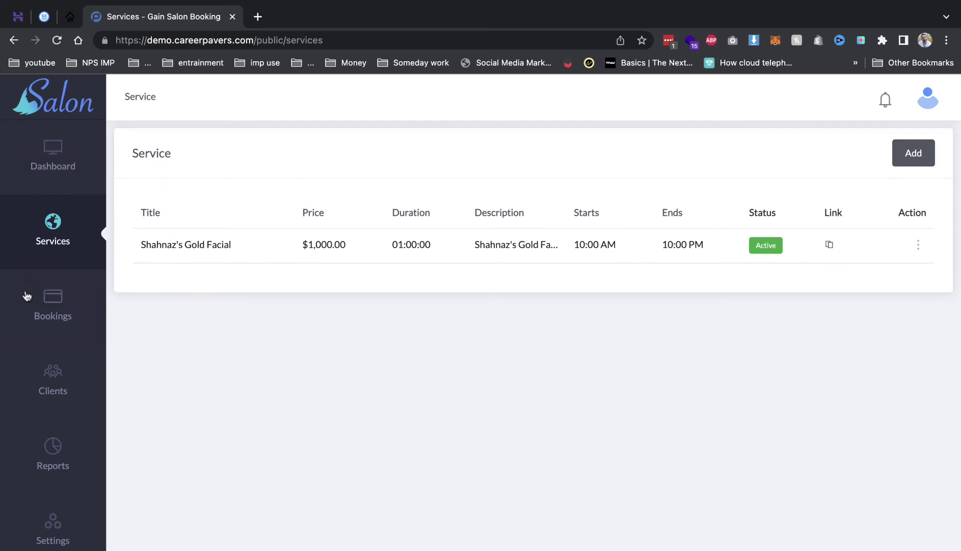
Browse the Bookings, Clients and Reports pages, ending on Application Settings.
left_click(26, 296)
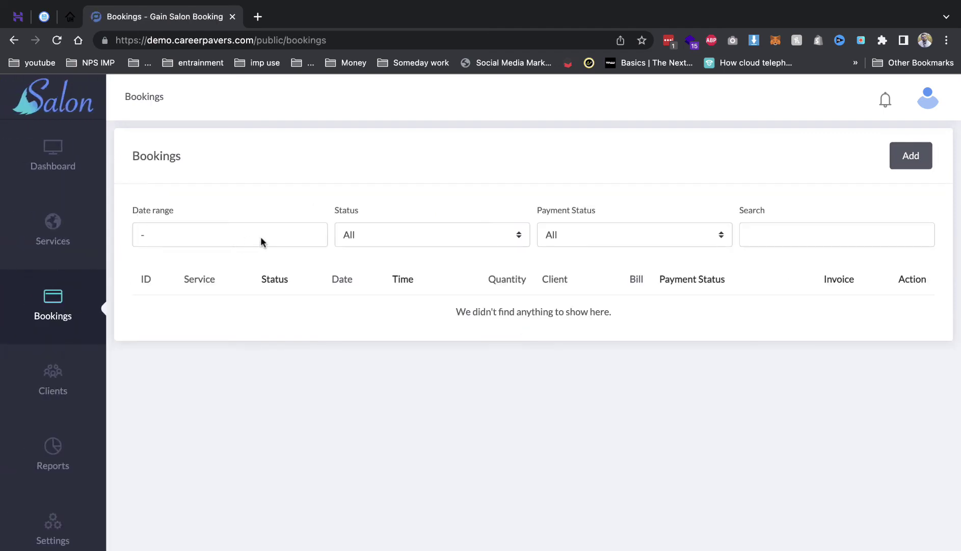
left_click(55, 378)
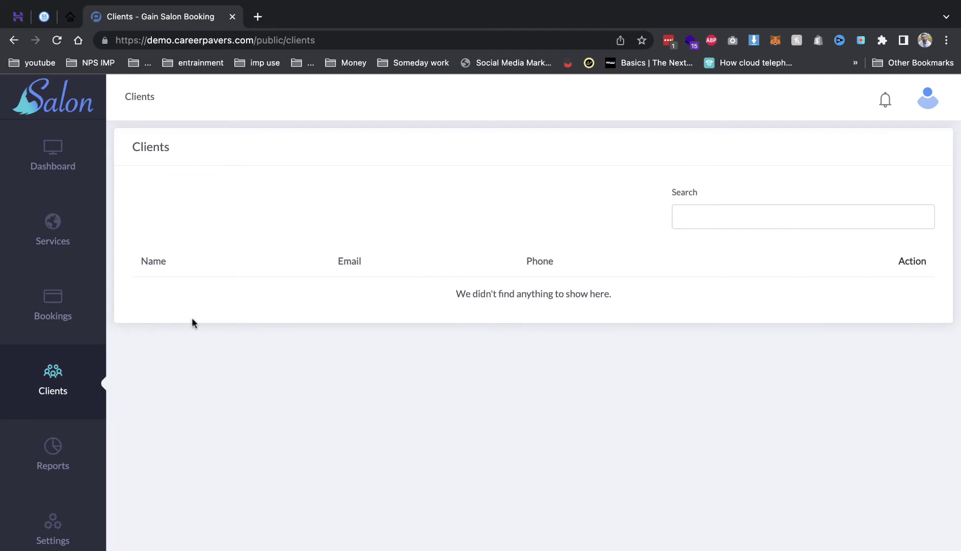
left_click(55, 522)
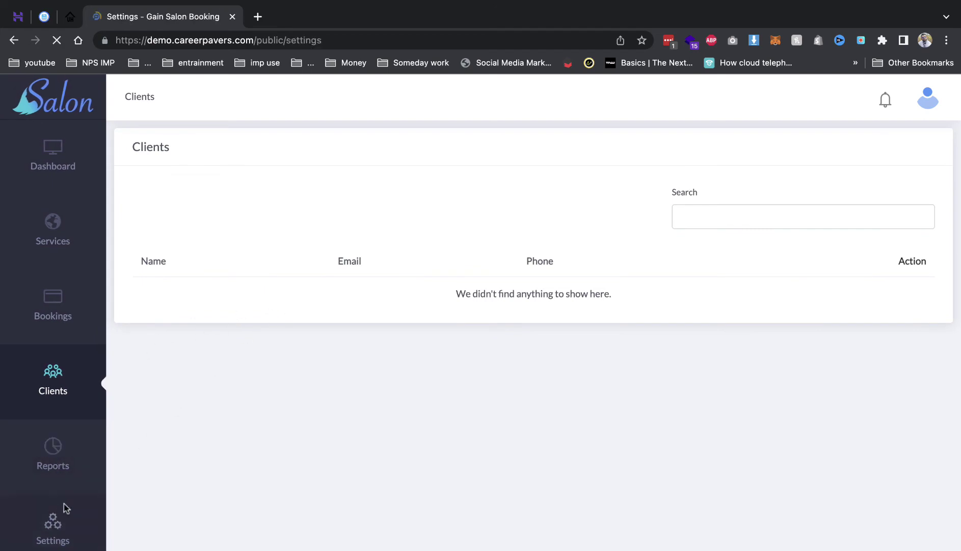
left_click(40, 461)
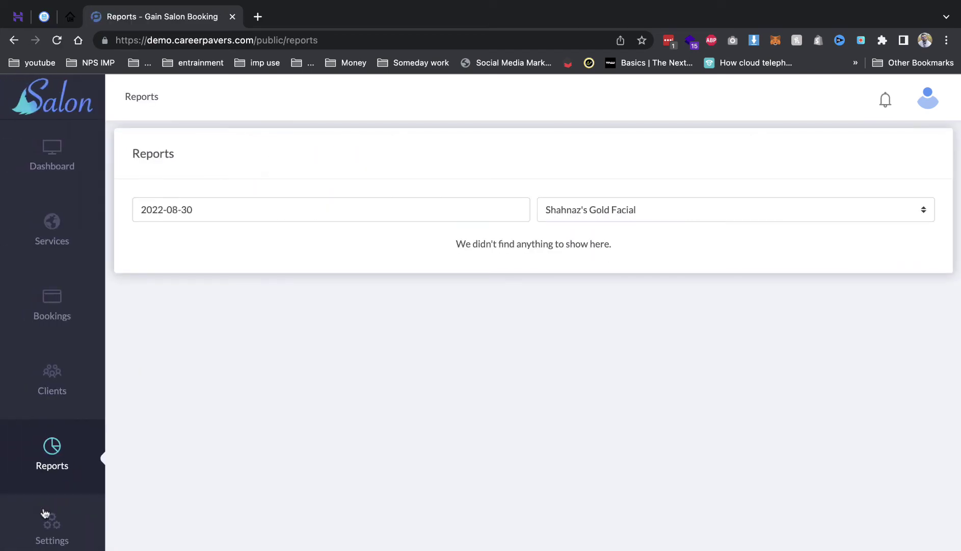
left_click(43, 523)
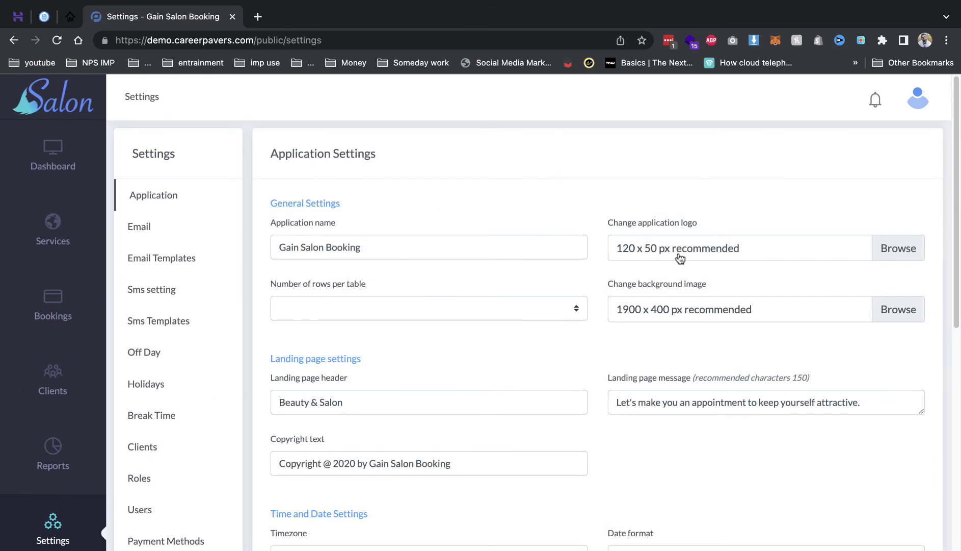
Search the web for the rupee symbol in a new browser tab.
scroll(551, 285, "down", 7)
scroll(442, 295, "down", 2)
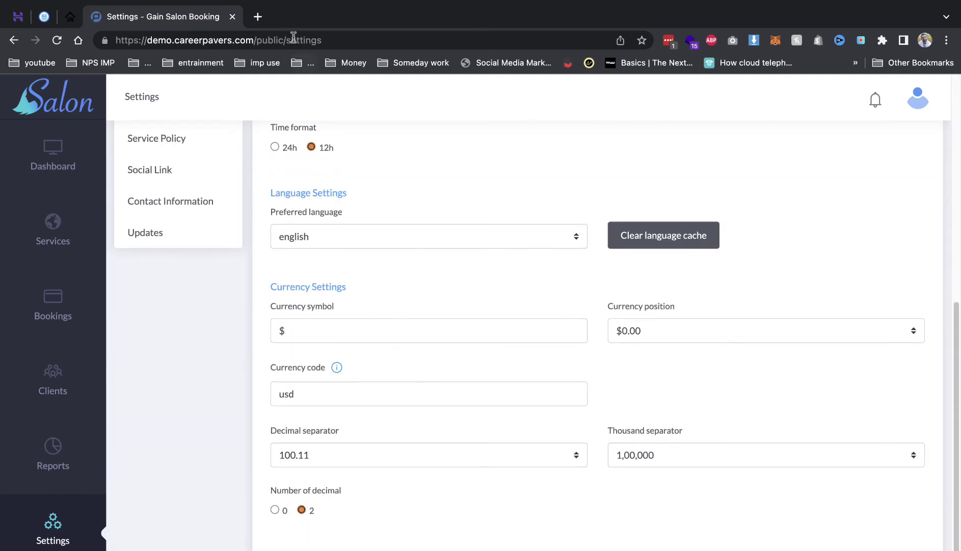
left_click(257, 16)
type("in")
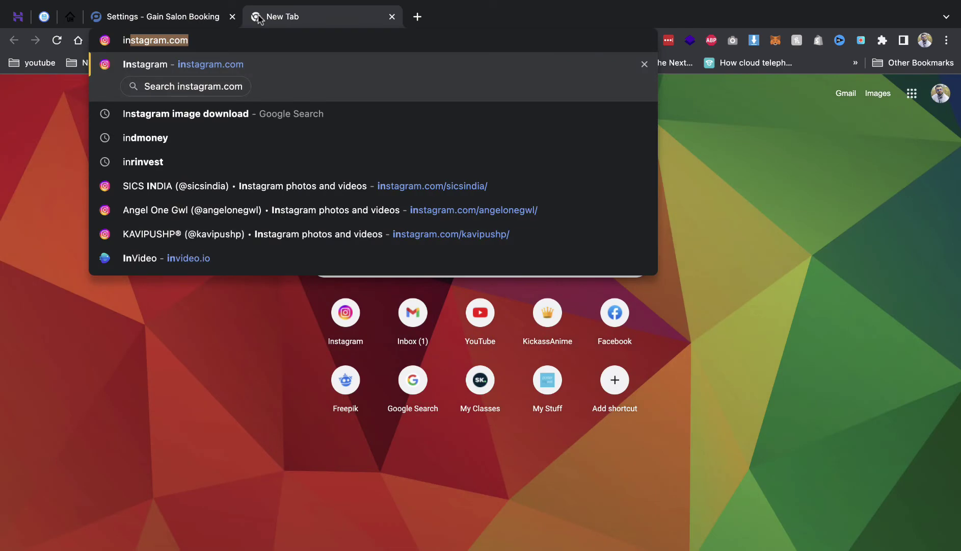
key("BackSpace")
key("BackSpace")
key("BackSpace")
type("rup")
key("Return")
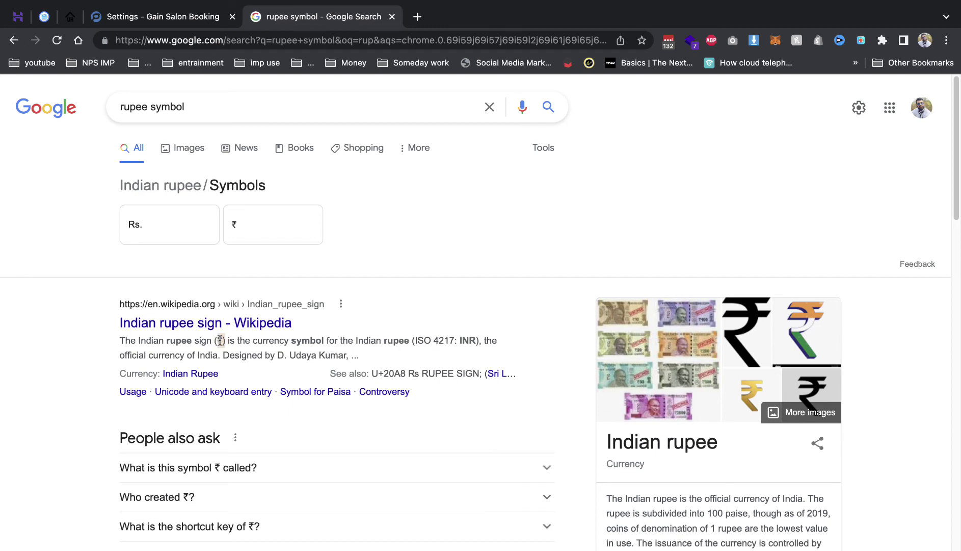
Change the currency symbol to ₹ and the currency code to inr, then save the settings.
left_click(163, 17)
double_click(309, 330)
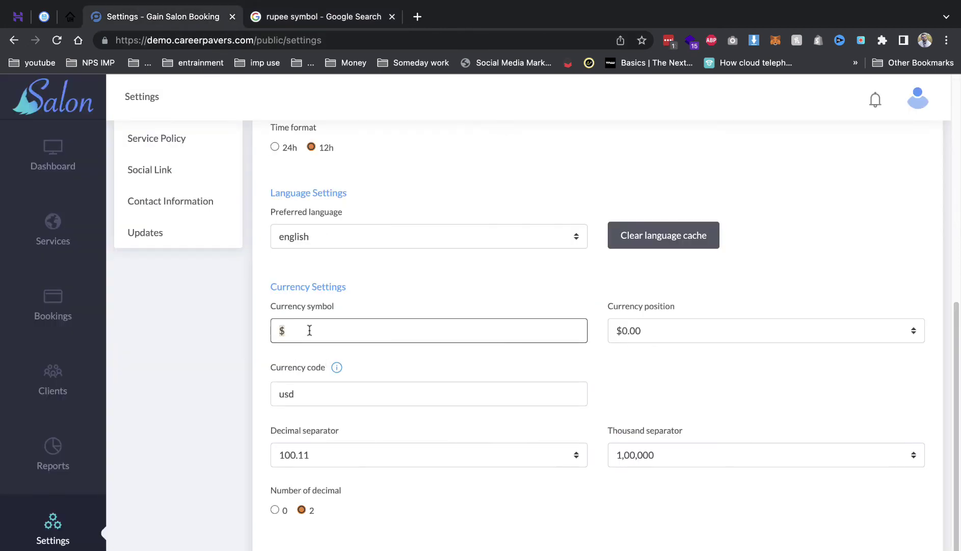
left_click(351, 411)
left_click(351, 394)
key("super+a")
type("in")
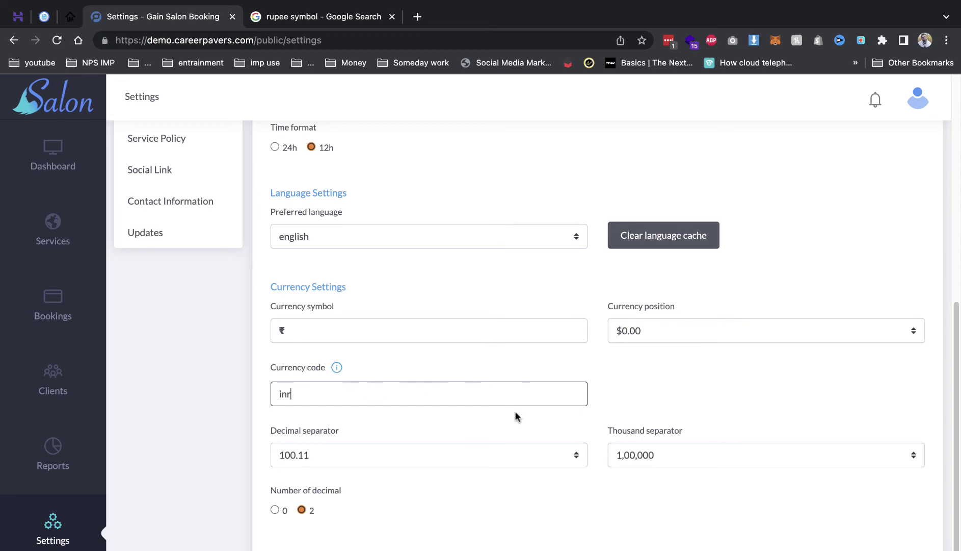
scroll(515, 417, "down", 3)
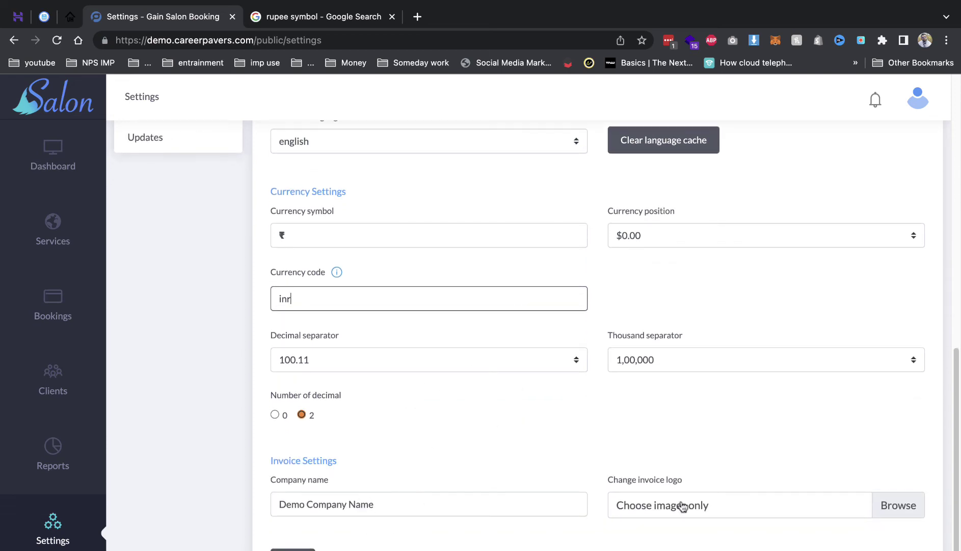
left_click(287, 507)
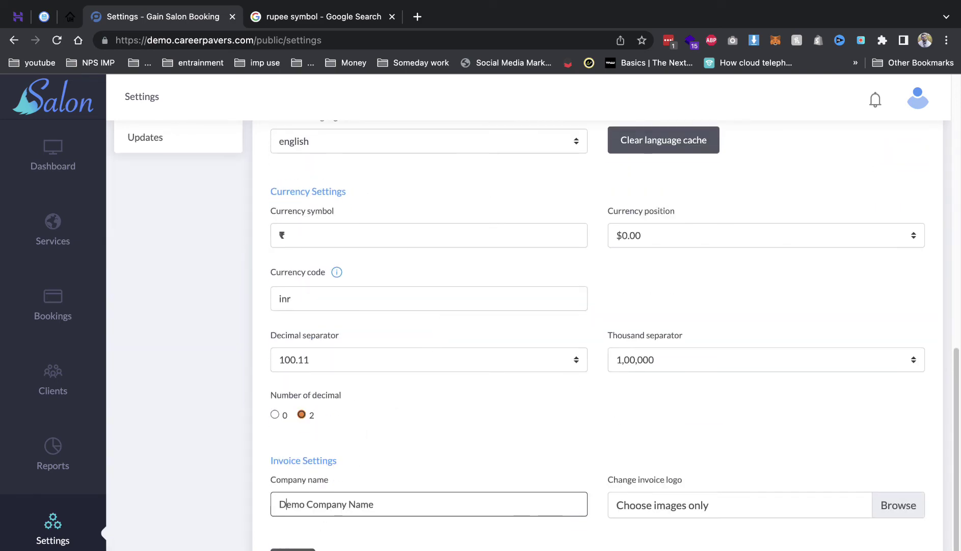
left_click(293, 548)
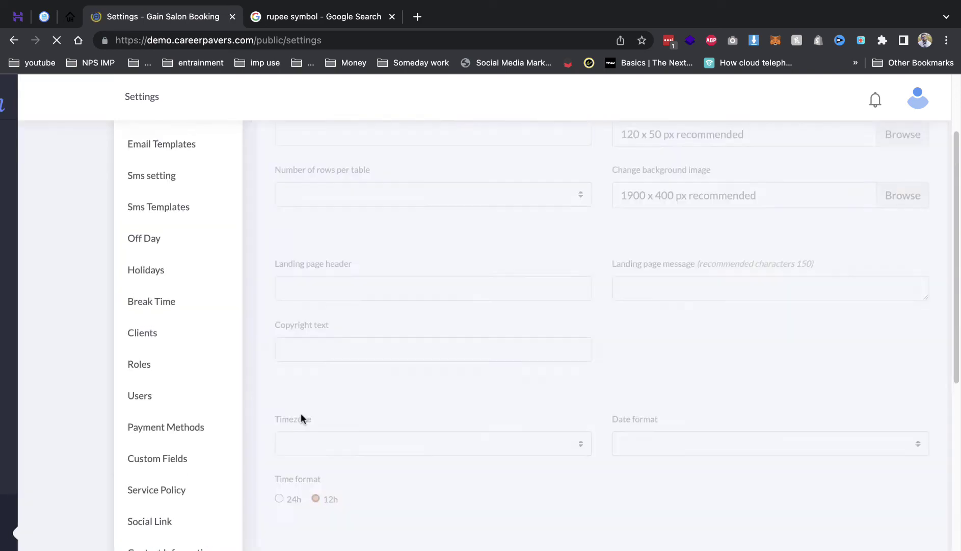
Open the Booking Confirmation email template in the editor.
left_click(162, 240)
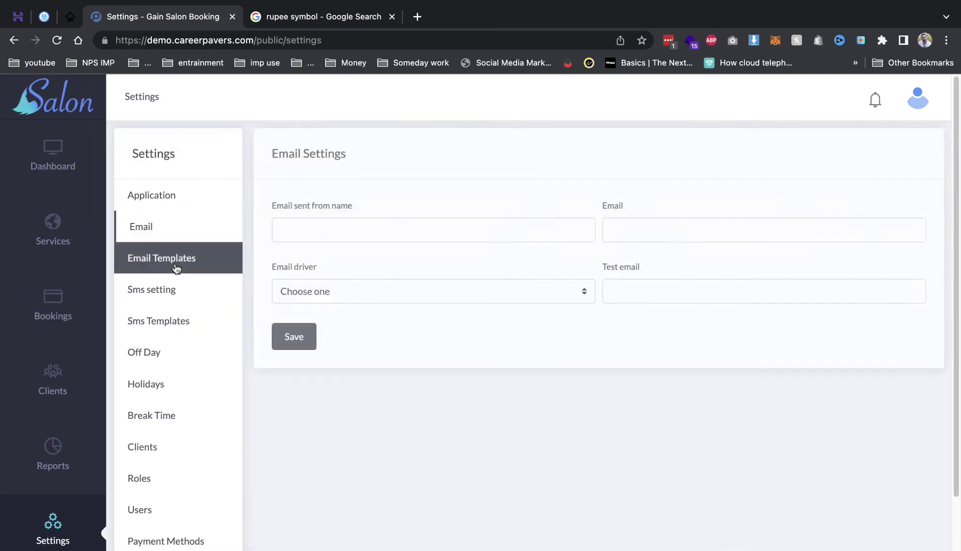
left_click(207, 263)
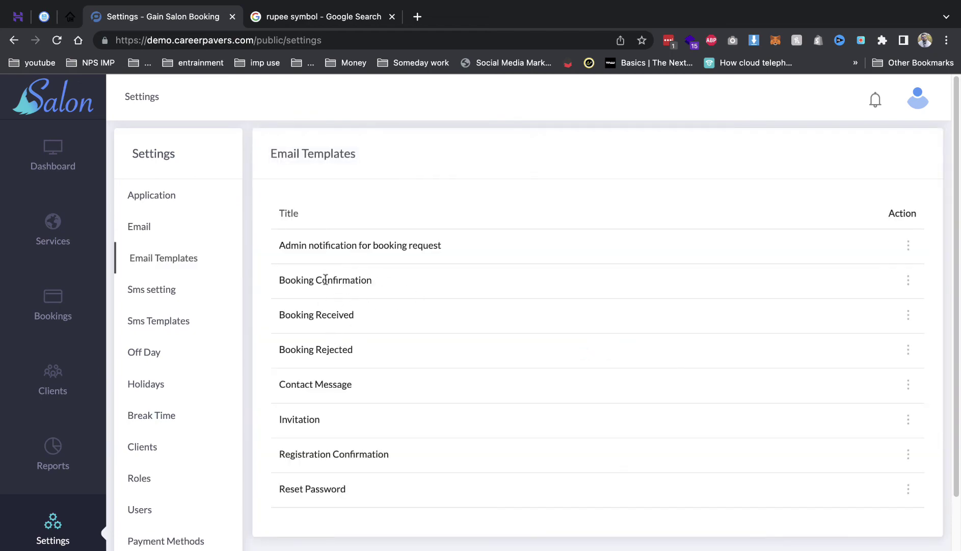
left_click(326, 280)
left_click(908, 280)
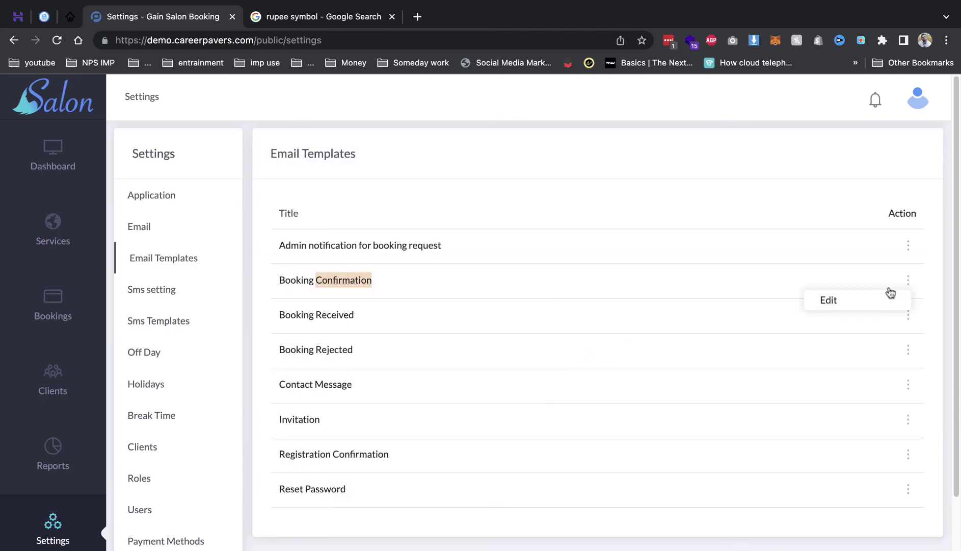
left_click(828, 301)
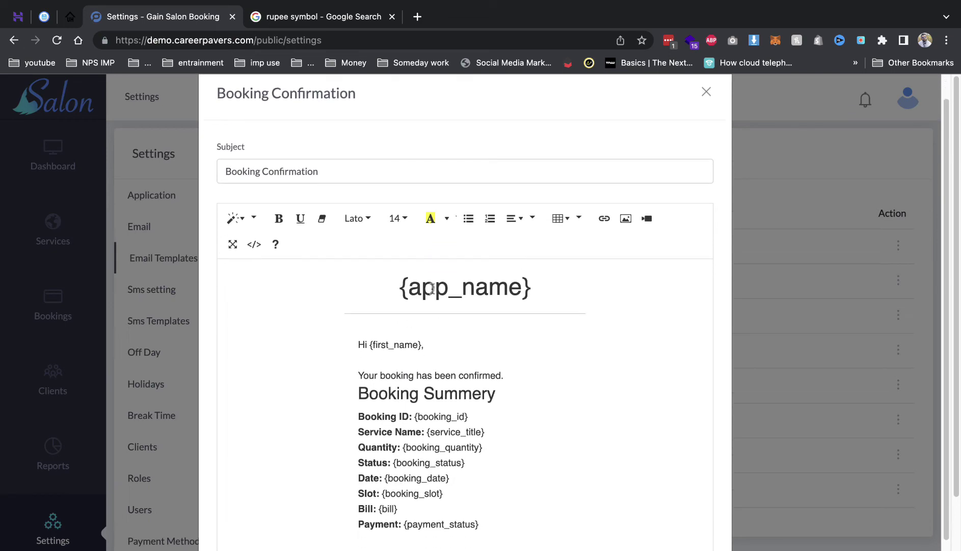
Inspect the template's {app_name} heading, close it unsaved, and go to SMS settings.
left_click(436, 288)
left_click_drag(449, 288, 539, 288)
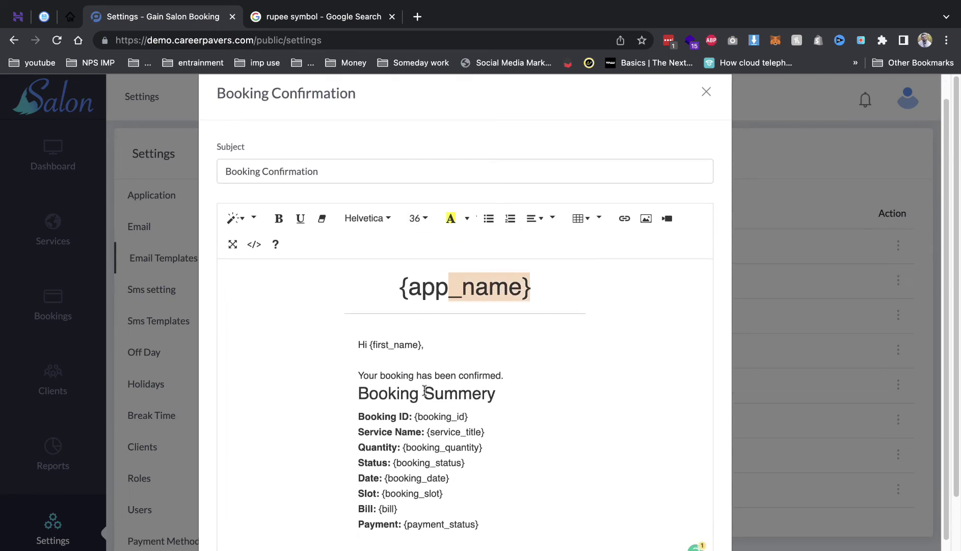
scroll(425, 390, "down", 3)
scroll(575, 393, "down", 3)
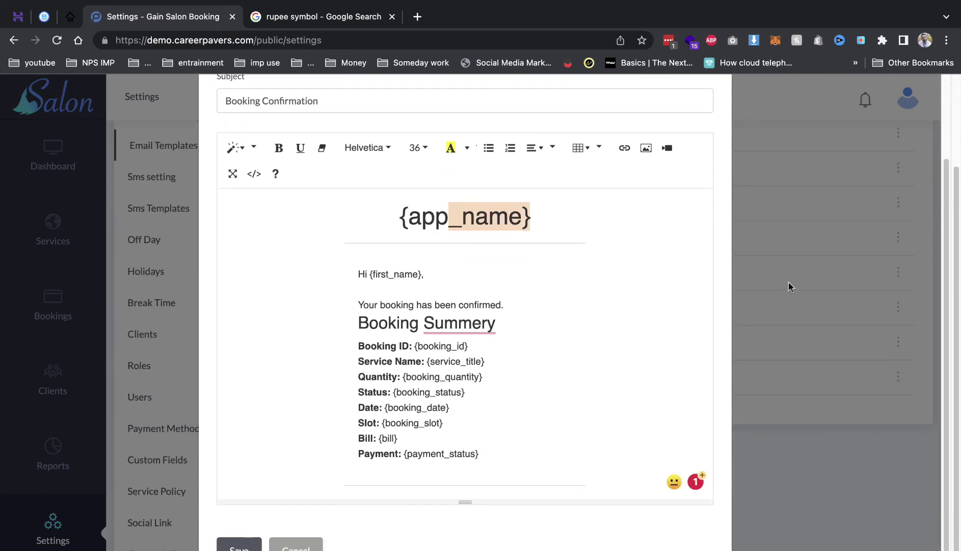
left_click(788, 287)
left_click(161, 180)
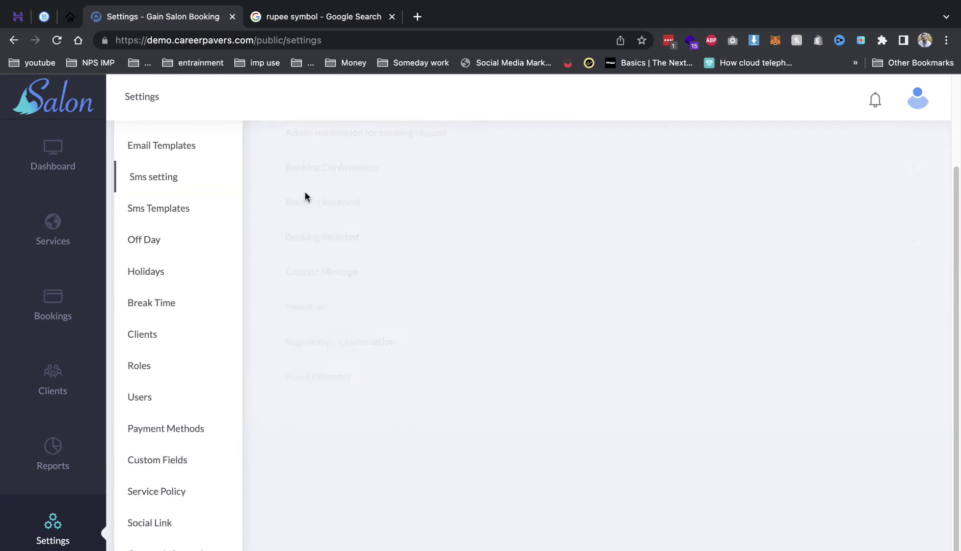
scroll(586, 244, "up", 3)
Choose Nexmo as the SMS provider and briefly look up 'nexmo' on Google.
left_click(634, 225)
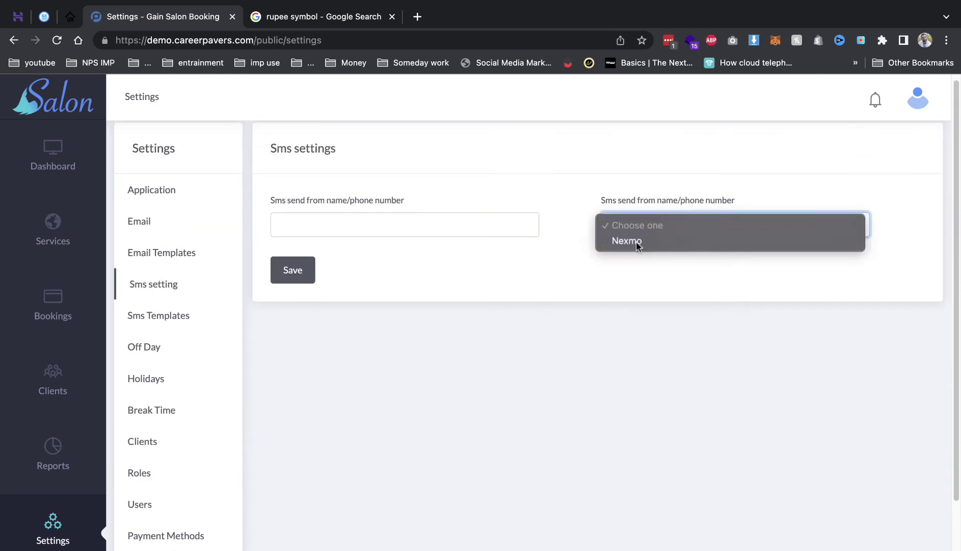
left_click(627, 240)
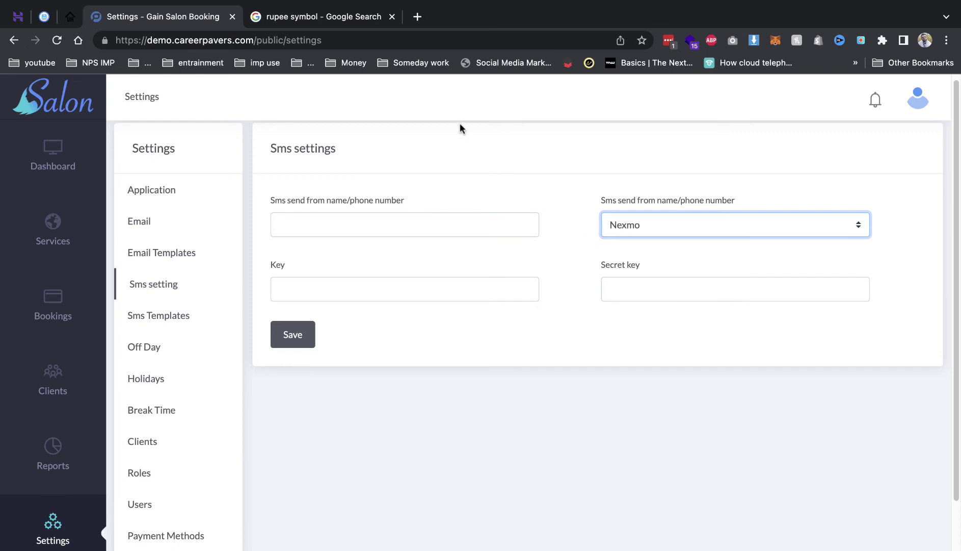
left_click(314, 20)
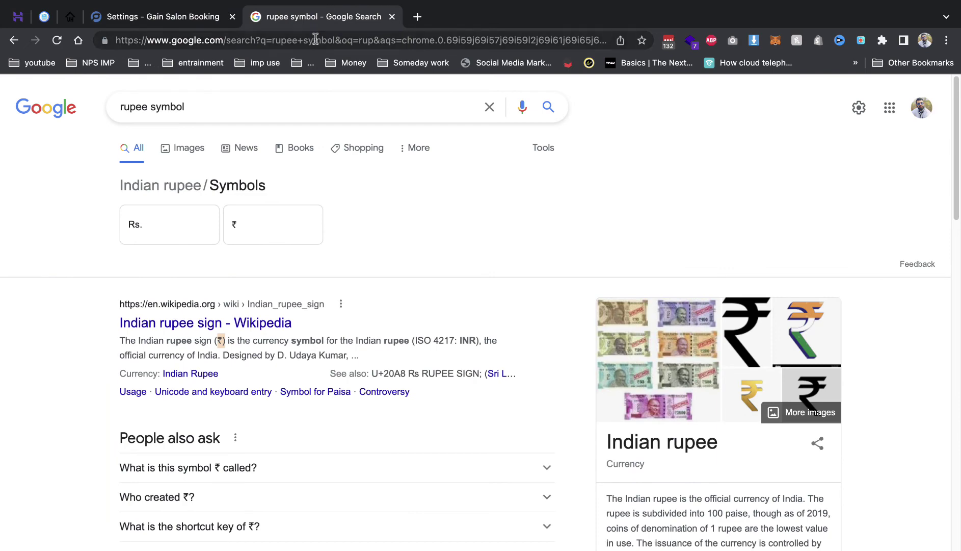
left_click(314, 39)
type("nexmo")
key("Return")
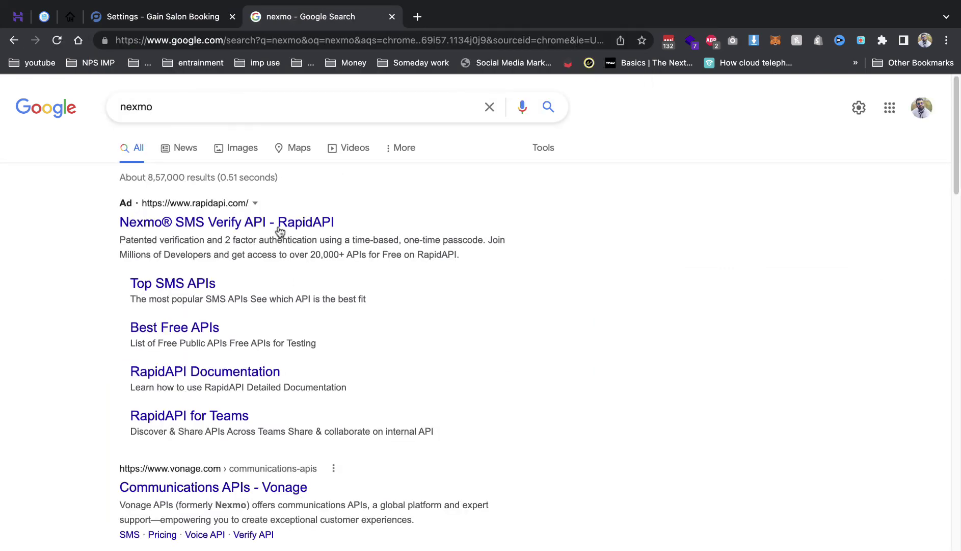
left_click(280, 224)
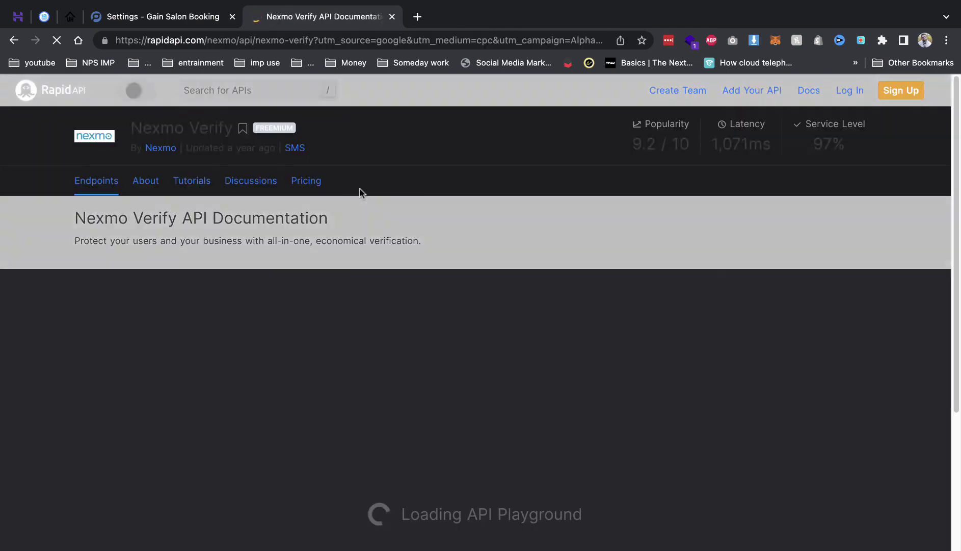
left_click(392, 16)
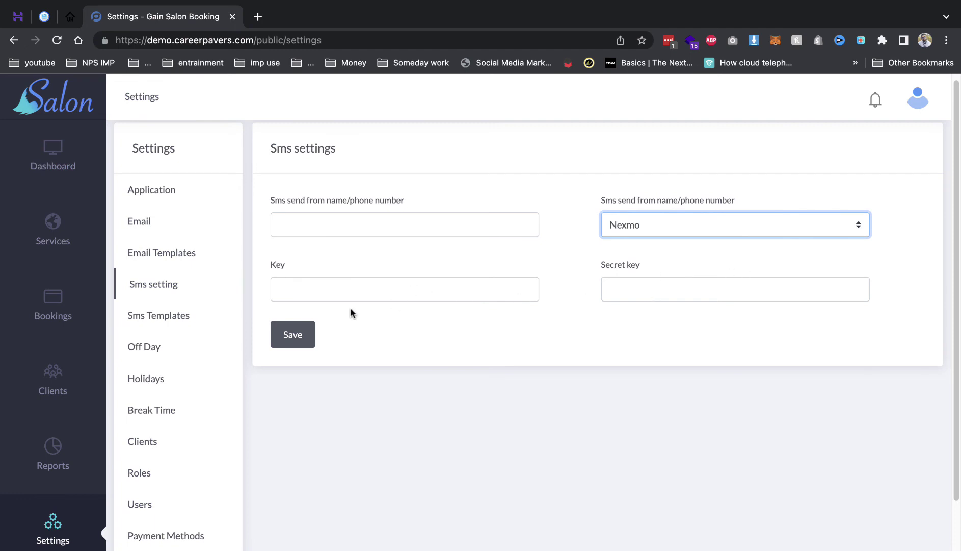
Browse the SMS Templates, Off Day, Holidays, Break Time and Clients settings pages, ending on Roles.
left_click(180, 320)
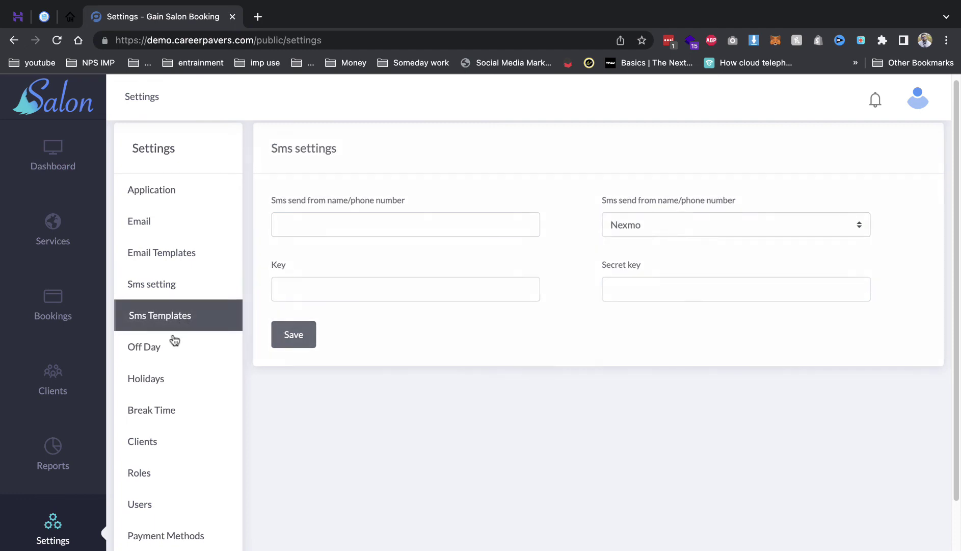
left_click(172, 345)
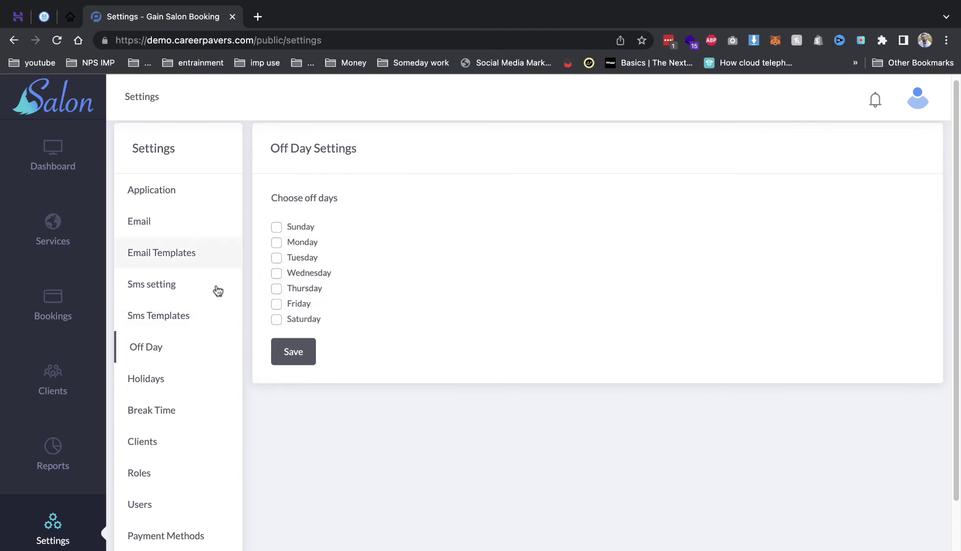
left_click(190, 371)
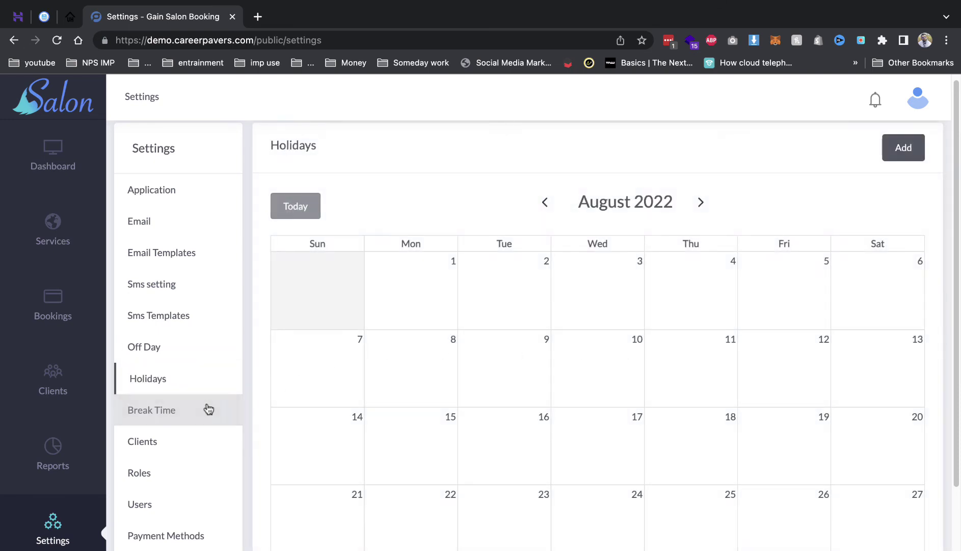
left_click(209, 408)
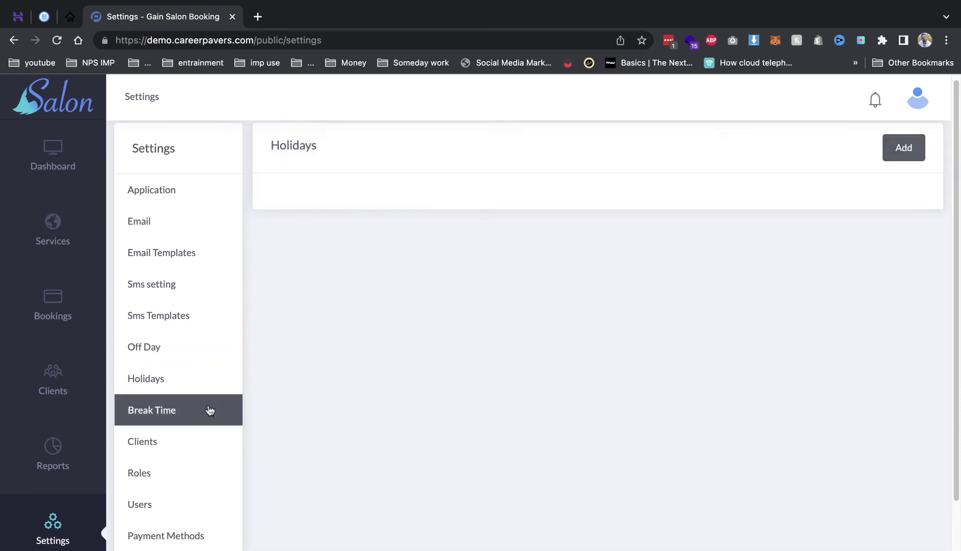
left_click(157, 445)
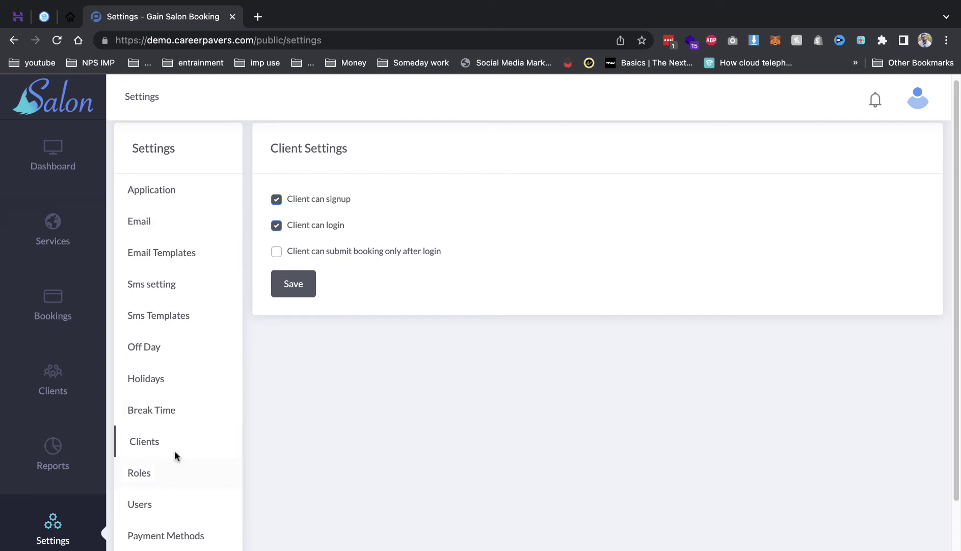
left_click(179, 467)
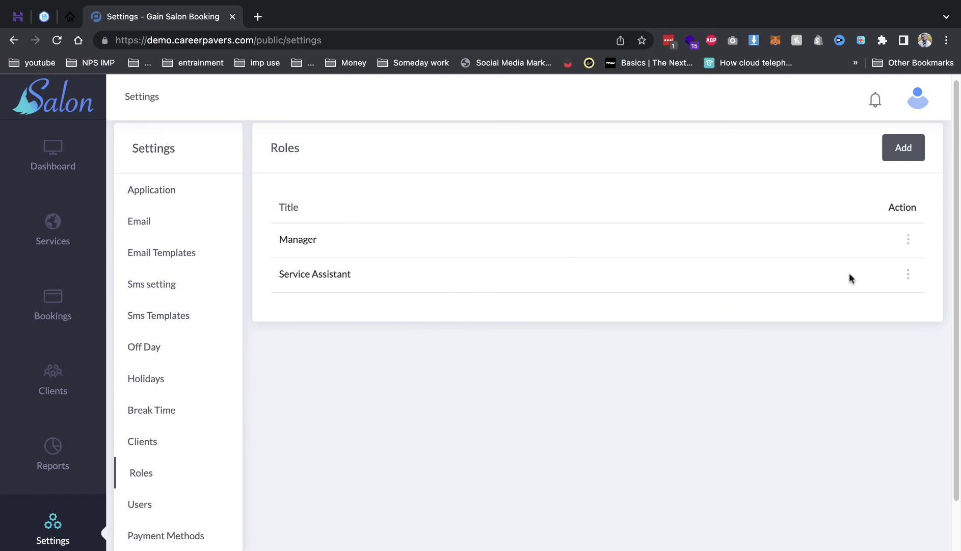
Toggle the Service Assistant role's email setting permissions, then cancel the role editor without saving.
left_click(906, 274)
left_click(826, 238)
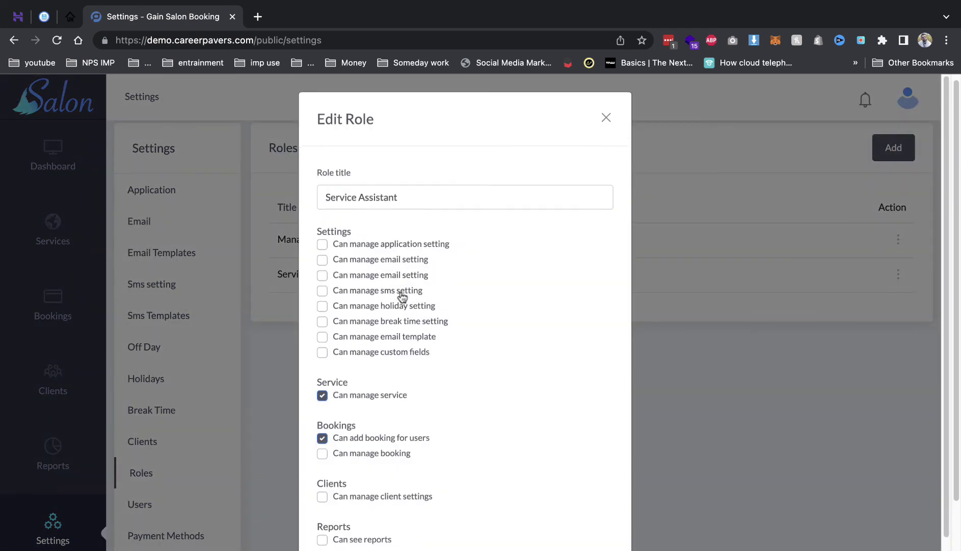
scroll(383, 311, "down", 3)
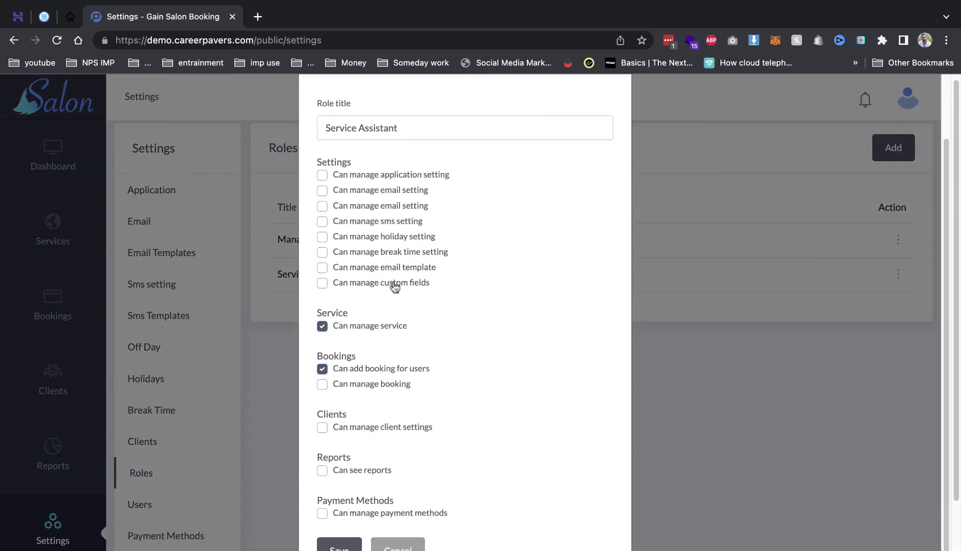
left_click(392, 224)
left_click(397, 208)
left_click(401, 196)
left_click(398, 547)
scroll(207, 481, "down", 3)
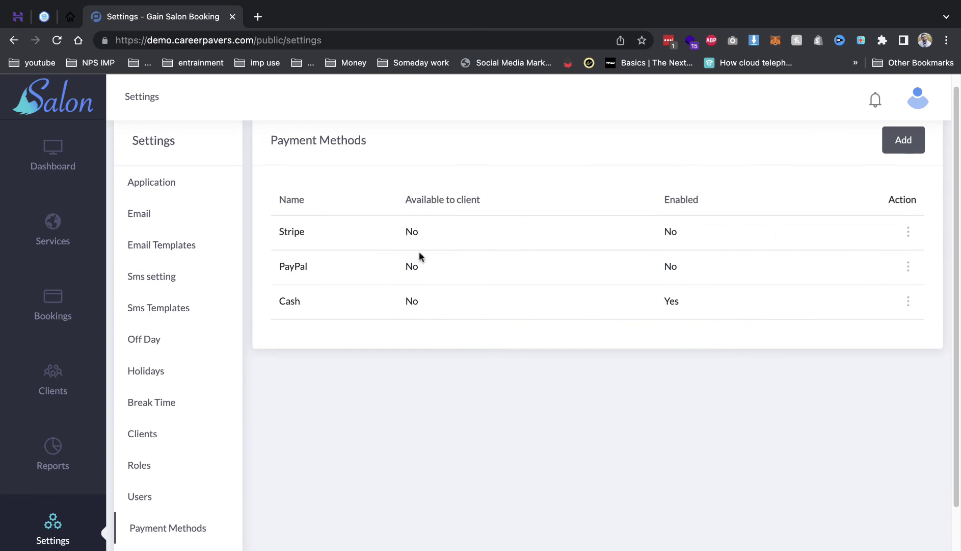
Inspect the Stripe payment method's editor, trying its enabled status, and close without saving.
double_click(286, 229)
scroll(302, 362, "down", 3)
scroll(604, 243, "up", 3)
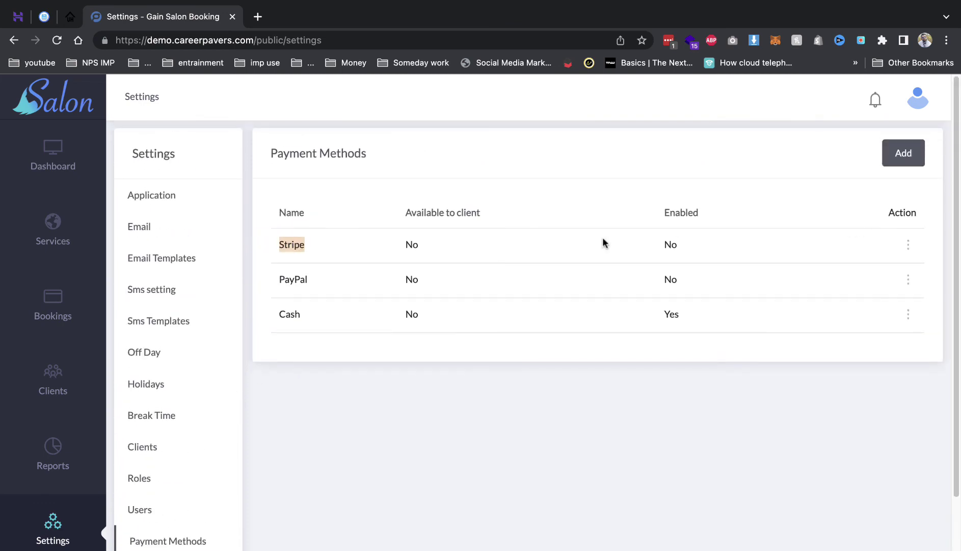
left_click(904, 248)
left_click(829, 266)
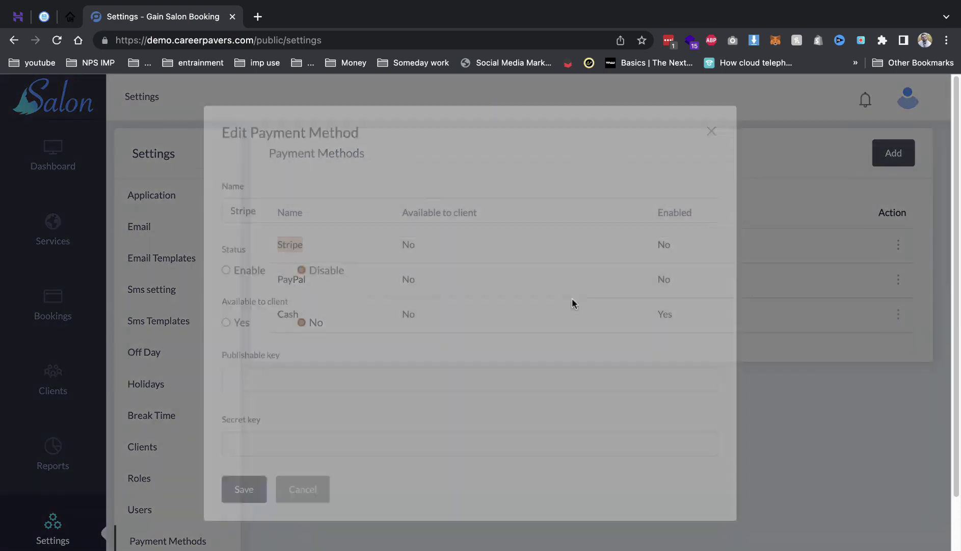
scroll(306, 385, "down", 2)
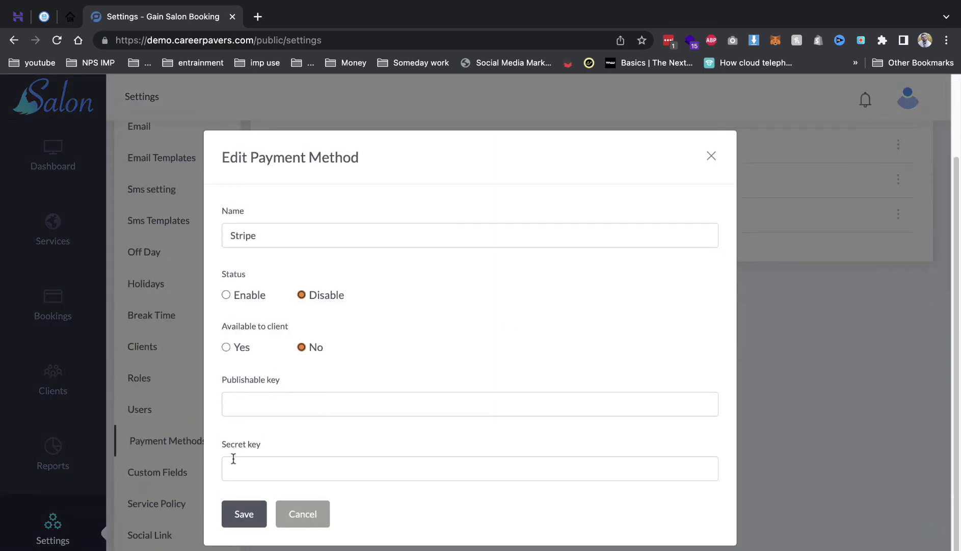
left_click(242, 472)
left_click(253, 299)
left_click(303, 514)
scroll(185, 426, "down", 1)
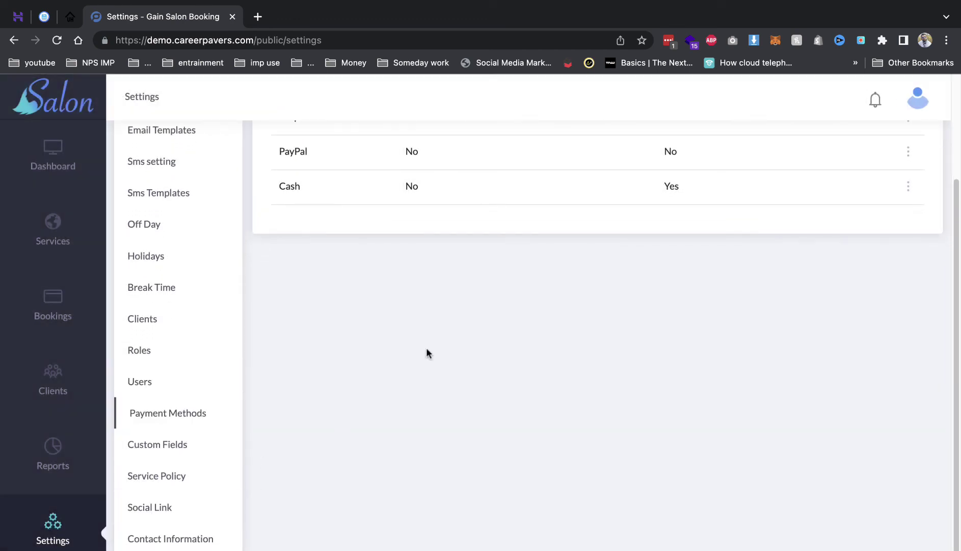
Look over the Social Link and Contact Information settings, then go back to the Dashboard.
left_click(193, 505)
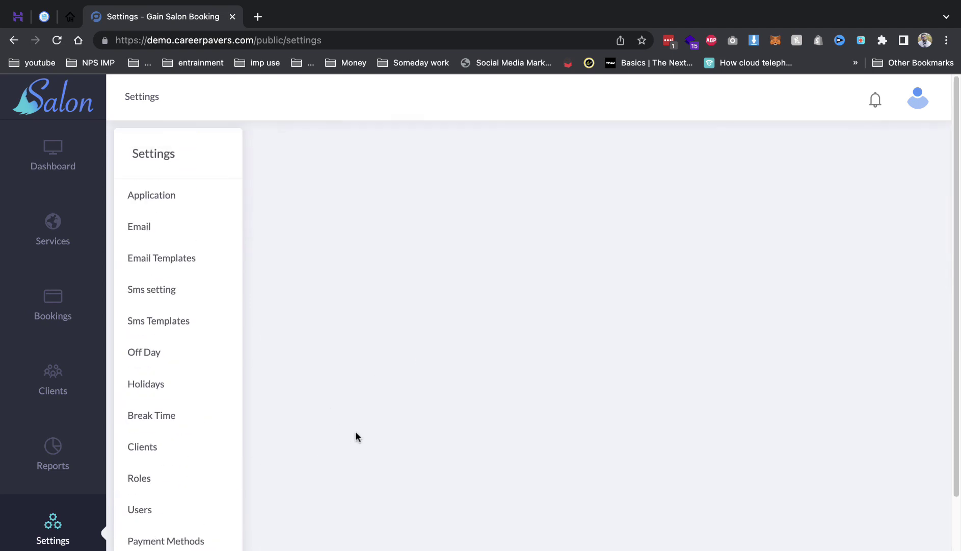
scroll(560, 337, "down", 5)
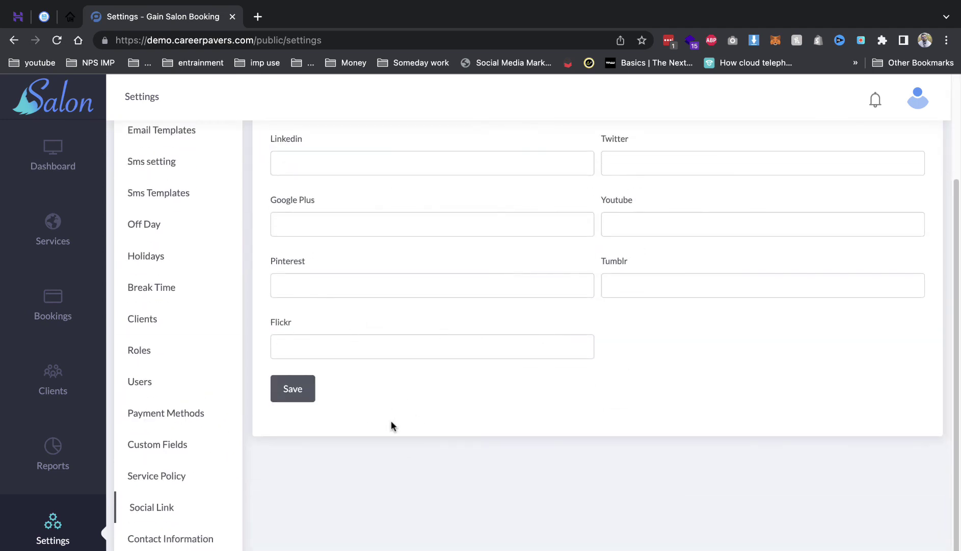
left_click(200, 536)
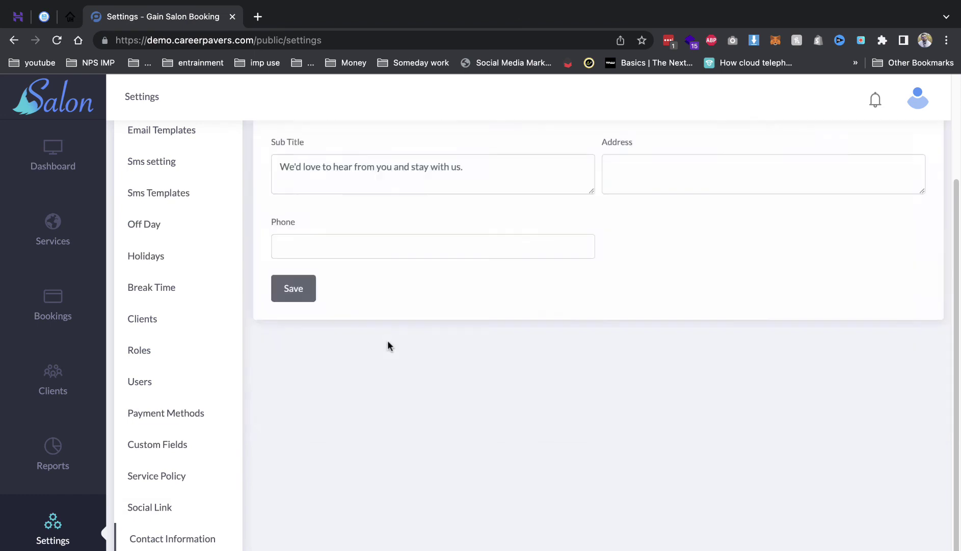
scroll(389, 346, "up", 5)
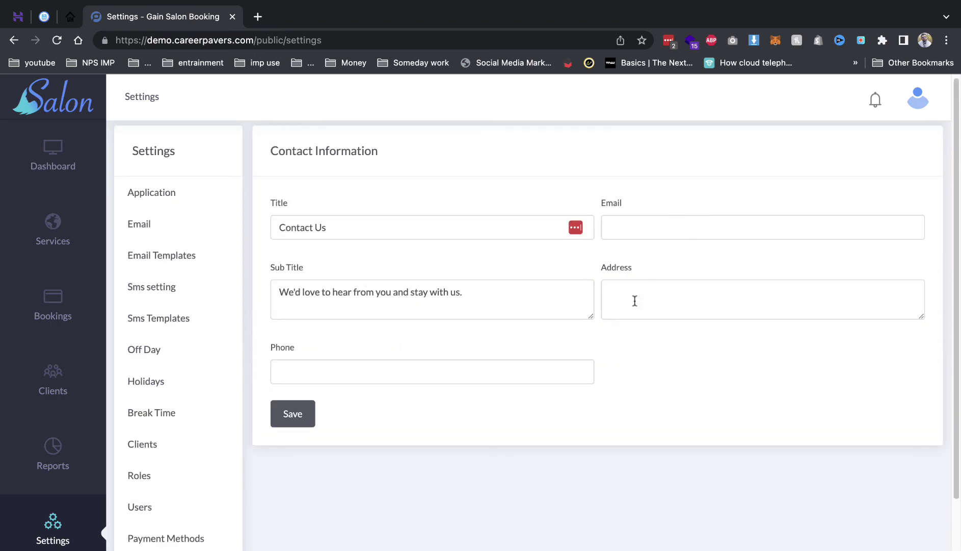
scroll(242, 454, "down", 5)
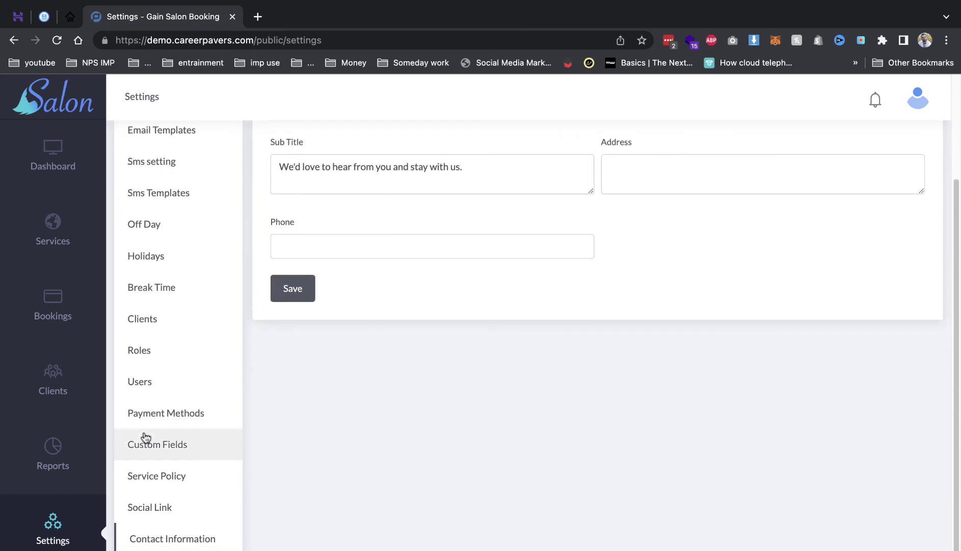
scroll(208, 440, "up", 5)
left_click(60, 166)
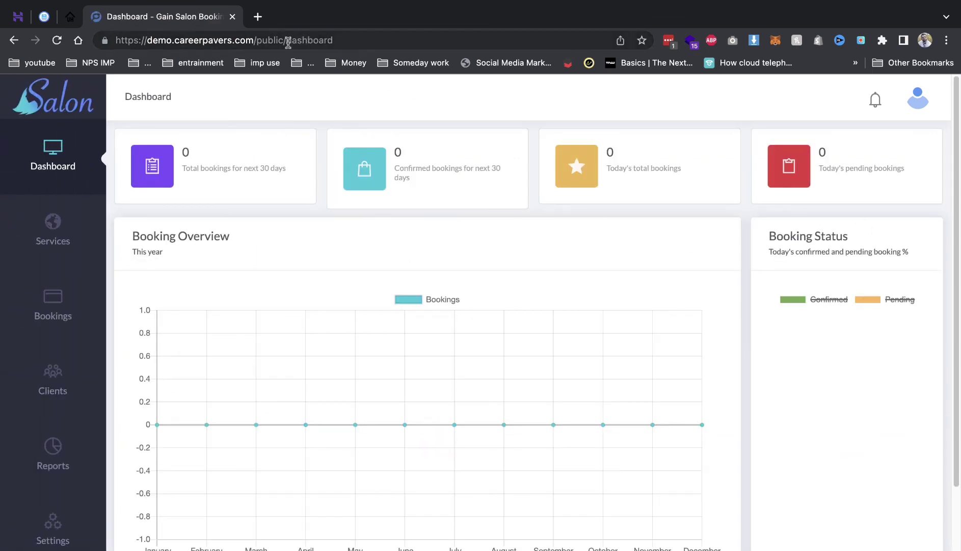
Load the public booking site's address in a new Incognito window.
left_click_drag(236, 41, 104, 43)
key("super+c")
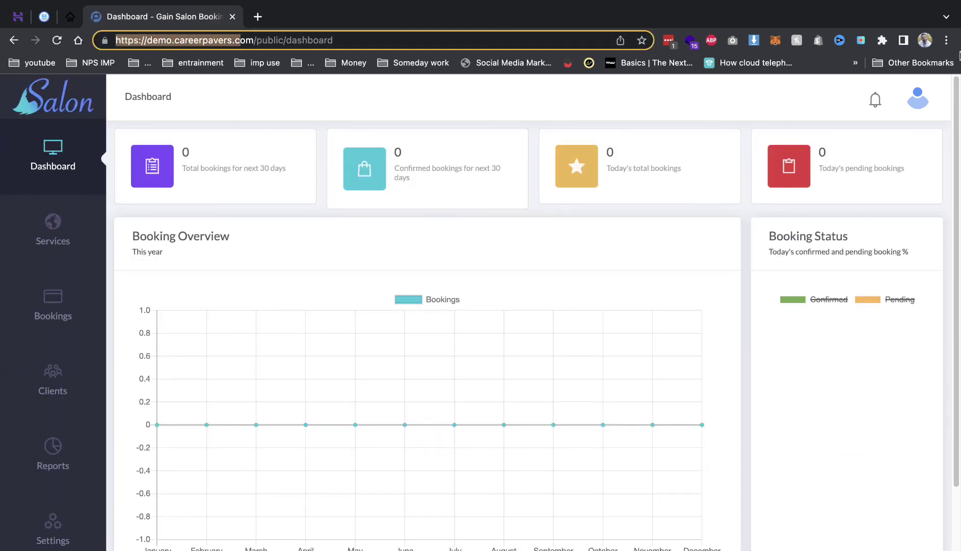
left_click(947, 40)
left_click(838, 98)
key("super+v")
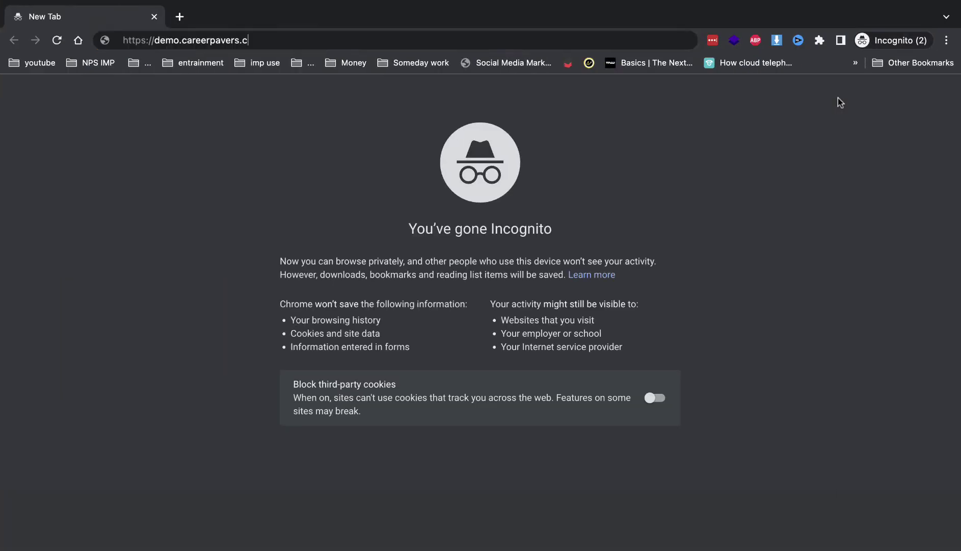
key("BackSpace")
type("co")
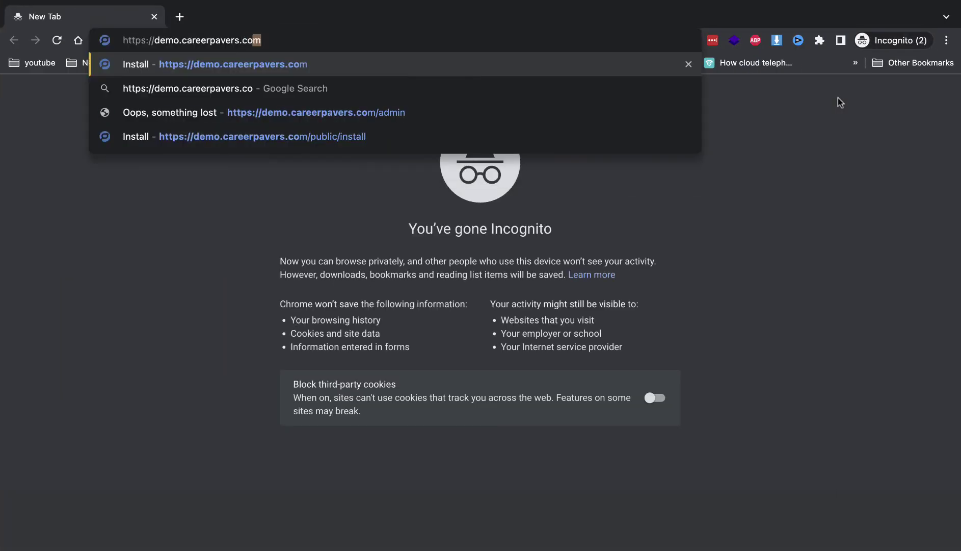
key("Return")
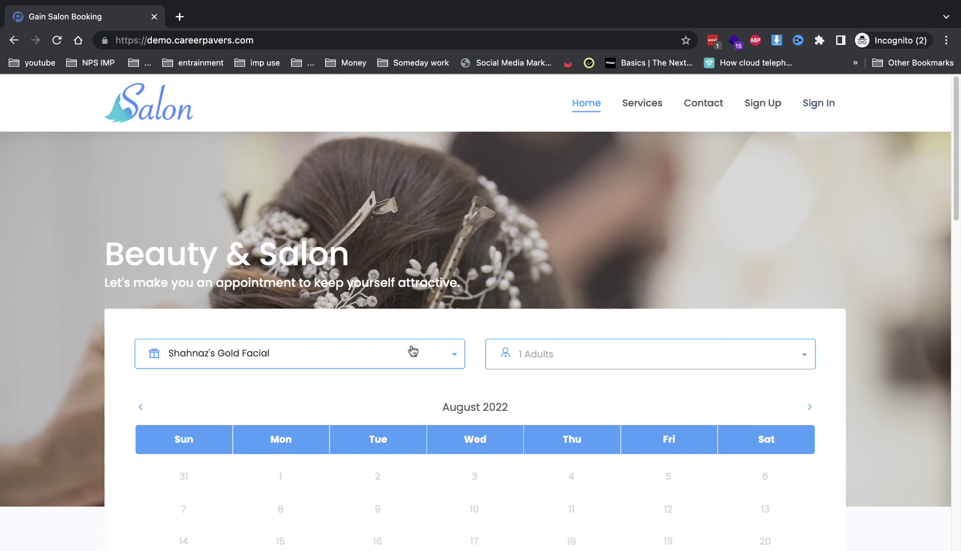
Choose Shahnaz's Gold Facial for 2 adults on 31 August, 11:20 AM - 12:20 PM slot, and continue.
left_click(346, 357)
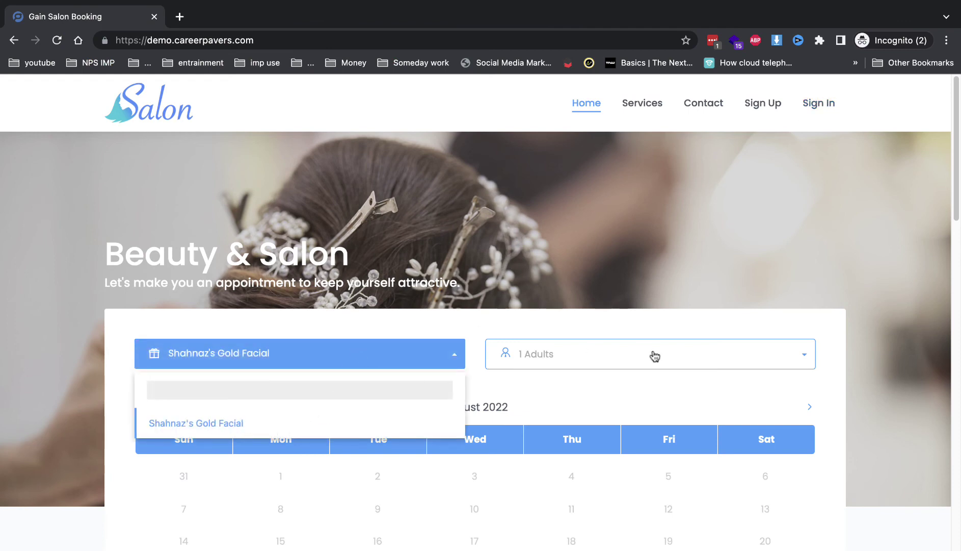
left_click(598, 358)
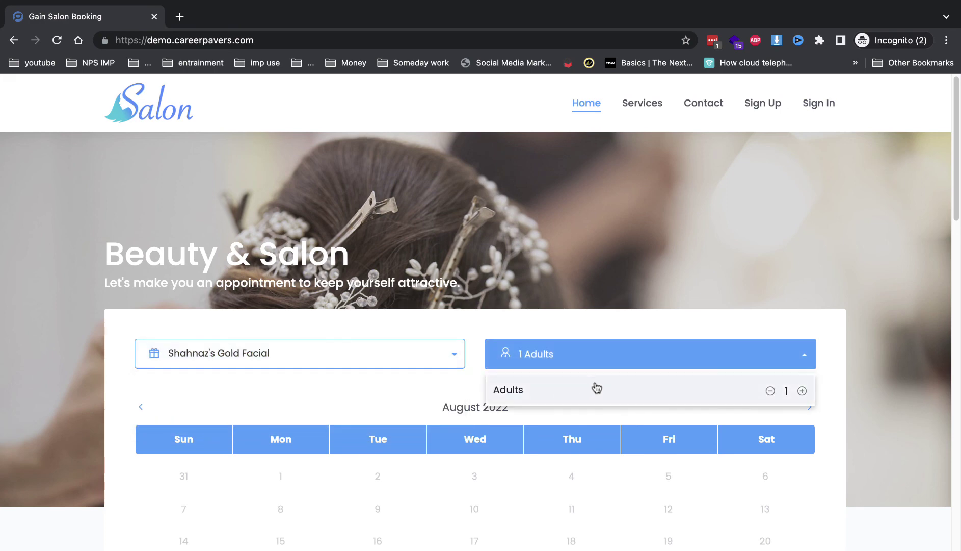
left_click(803, 390)
left_click(835, 387)
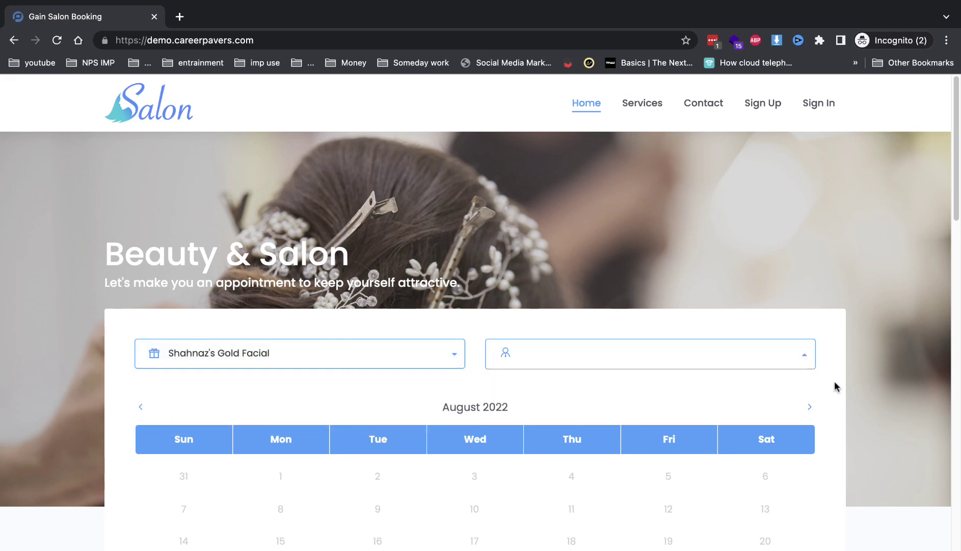
scroll(736, 375, "down", 5)
left_click(453, 378)
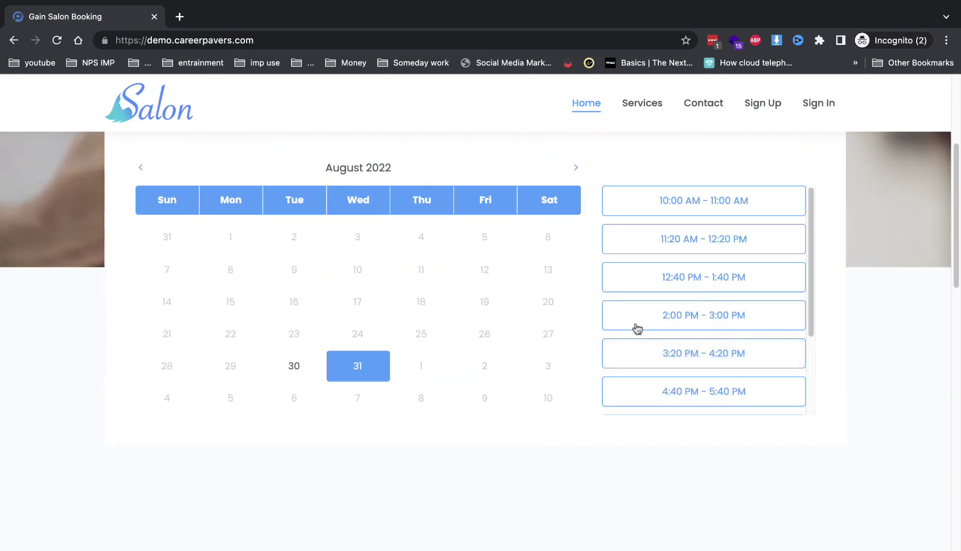
left_click(724, 242)
left_click(564, 453)
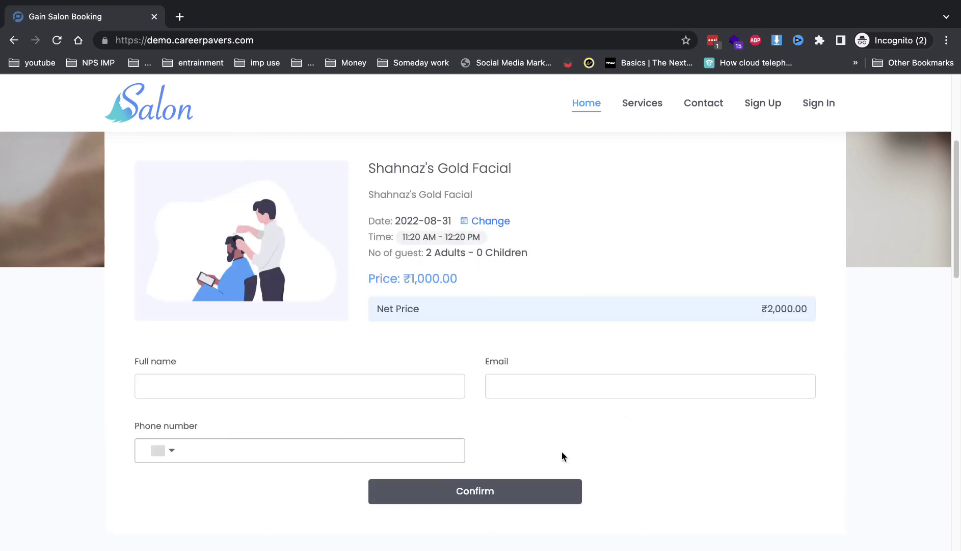
Autofill the customer's contact details, confirm the booking, then close the site window.
left_click(328, 385)
left_click(499, 330)
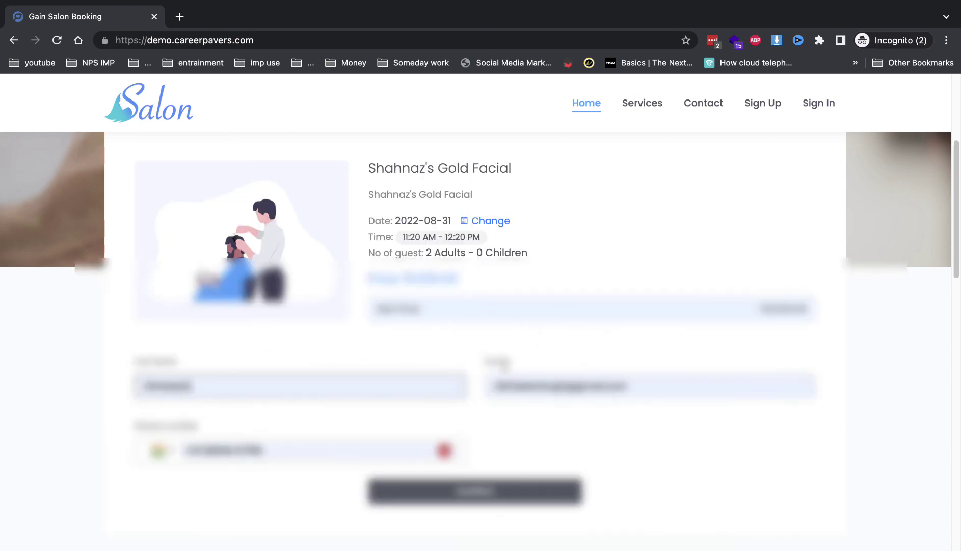
left_click(528, 489)
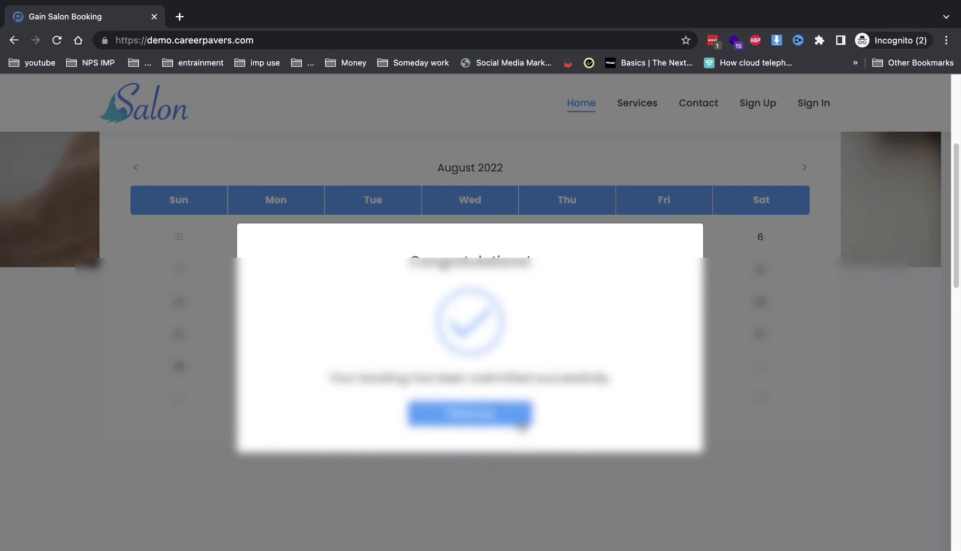
left_click(459, 412)
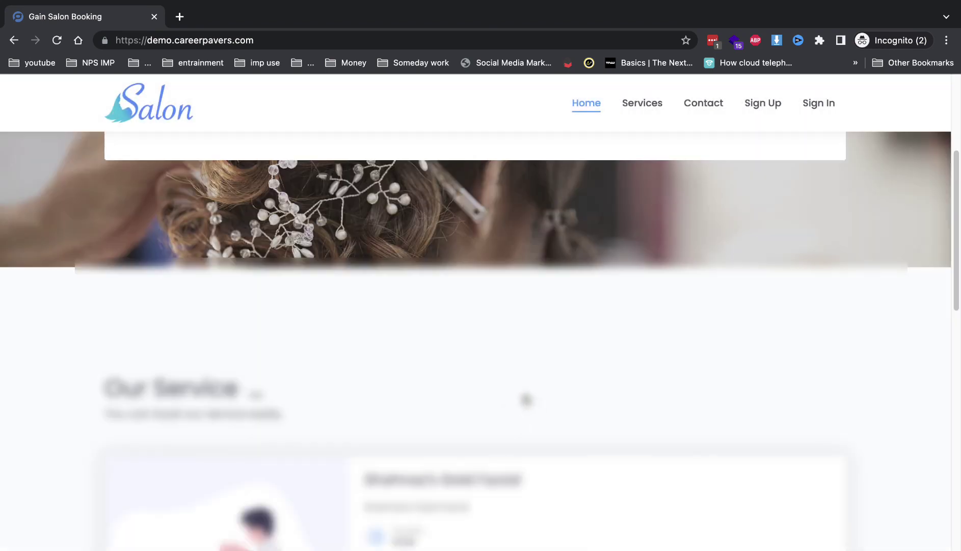
scroll(436, 406, "down", 4)
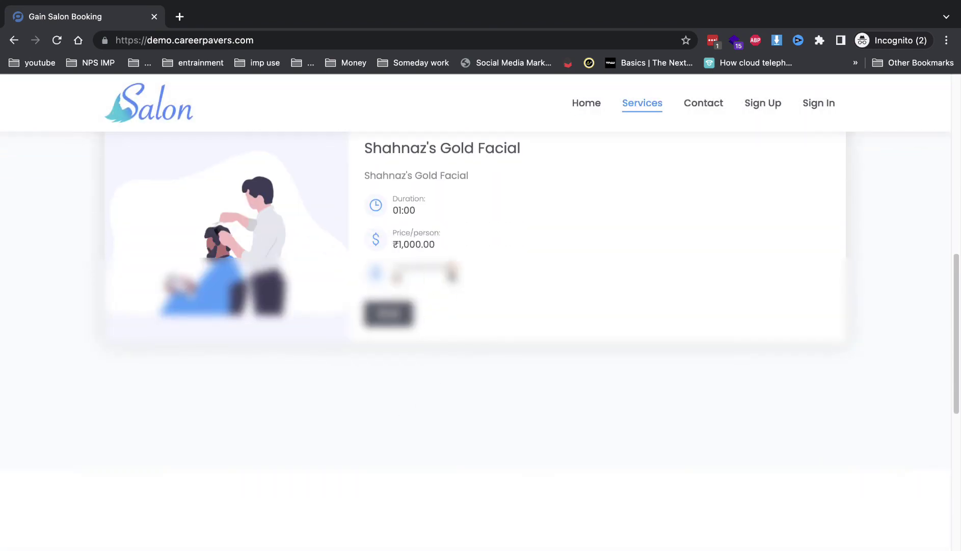
scroll(469, 287, "down", 5)
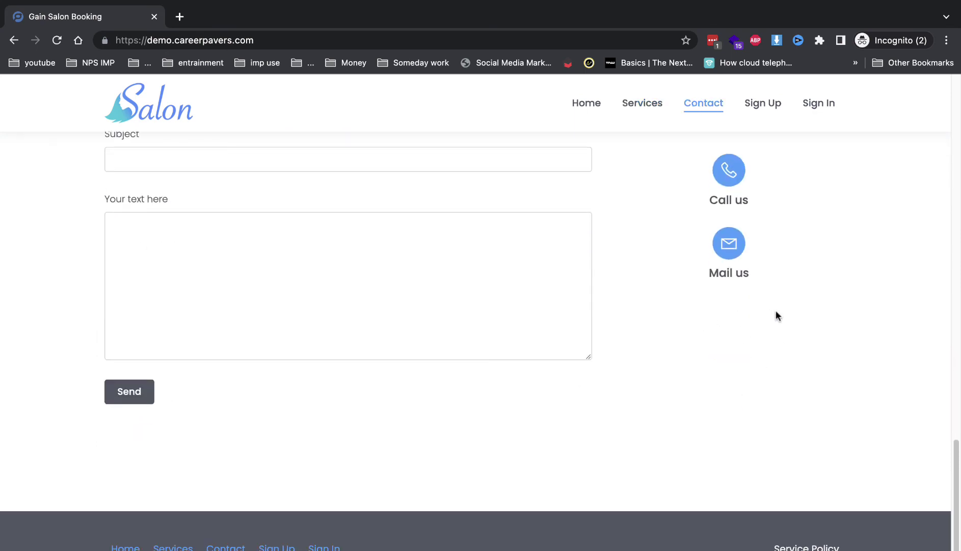
left_click(155, 17)
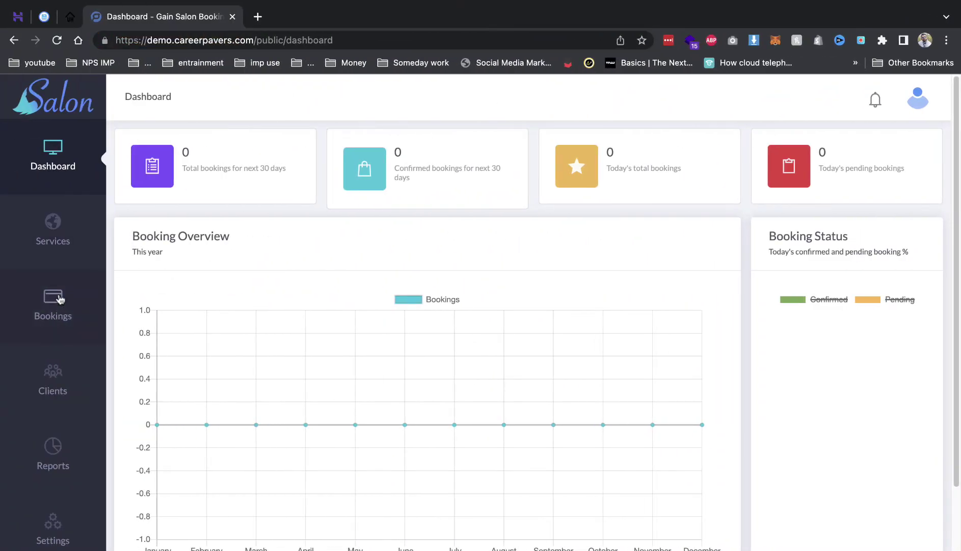
Open booking #1 from the Bookings list and pay its ₹2000 due with Cash.
left_click(56, 301)
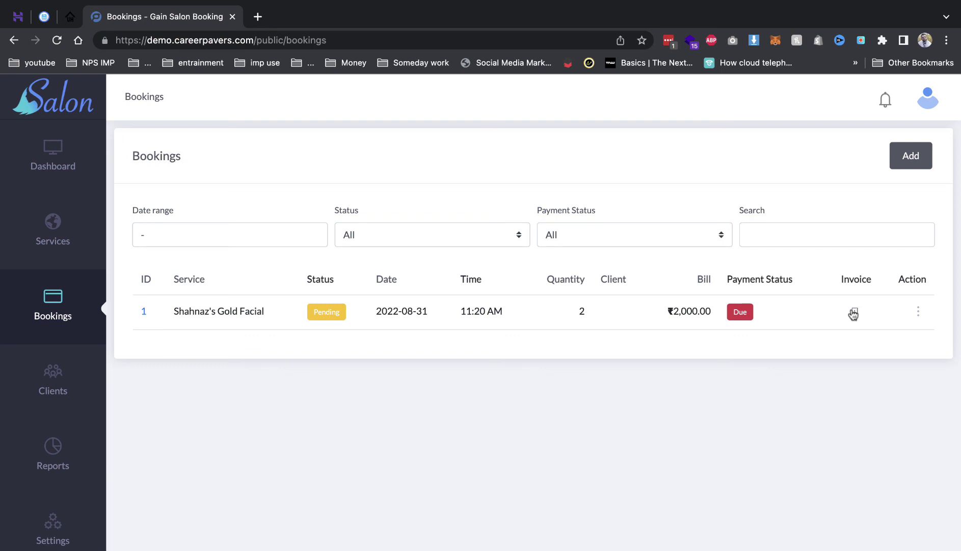
left_click(918, 312)
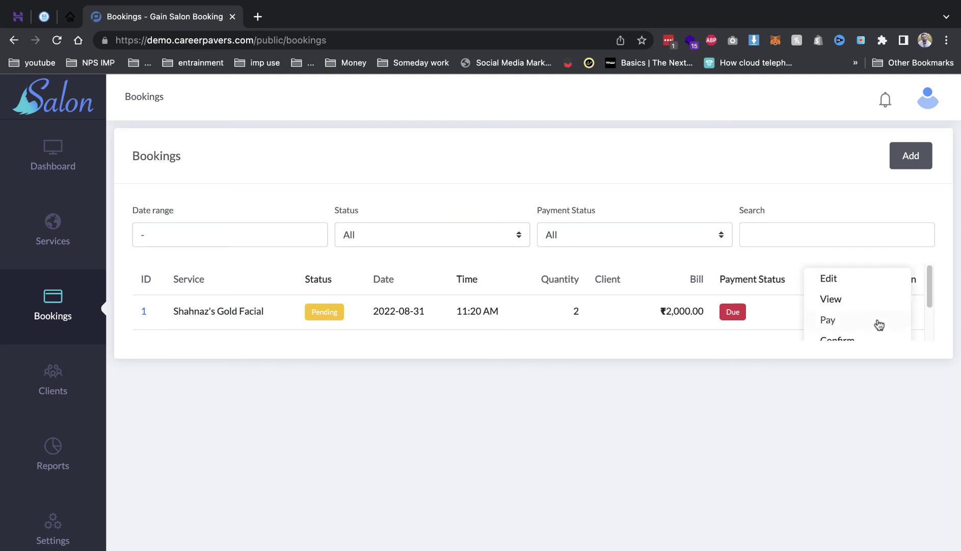
left_click(831, 299)
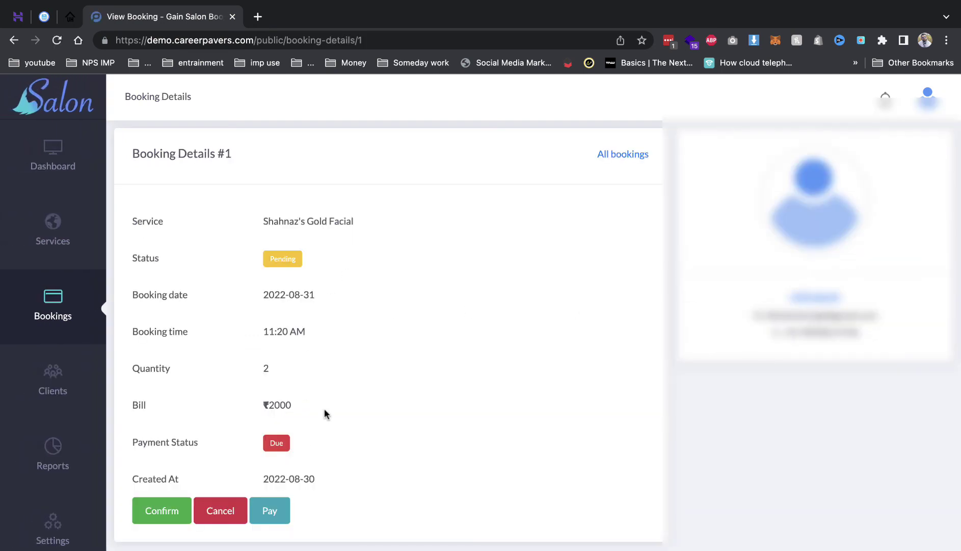
left_click(279, 514)
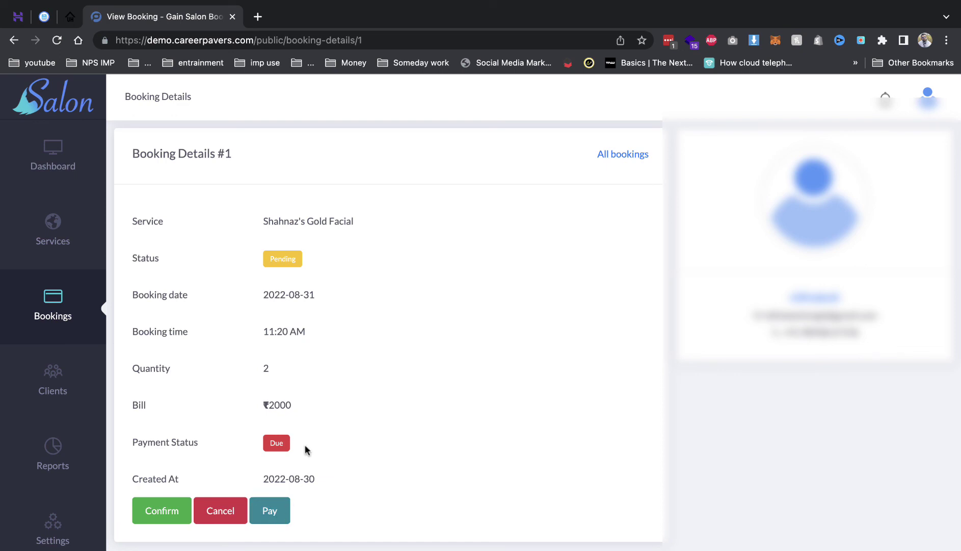
left_click(278, 512)
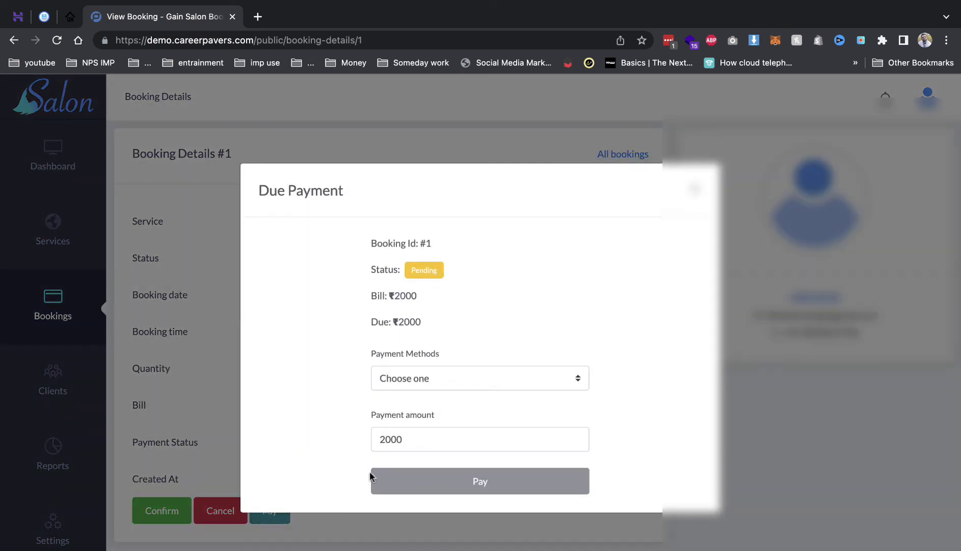
left_click(422, 377)
left_click(417, 391)
left_click(422, 482)
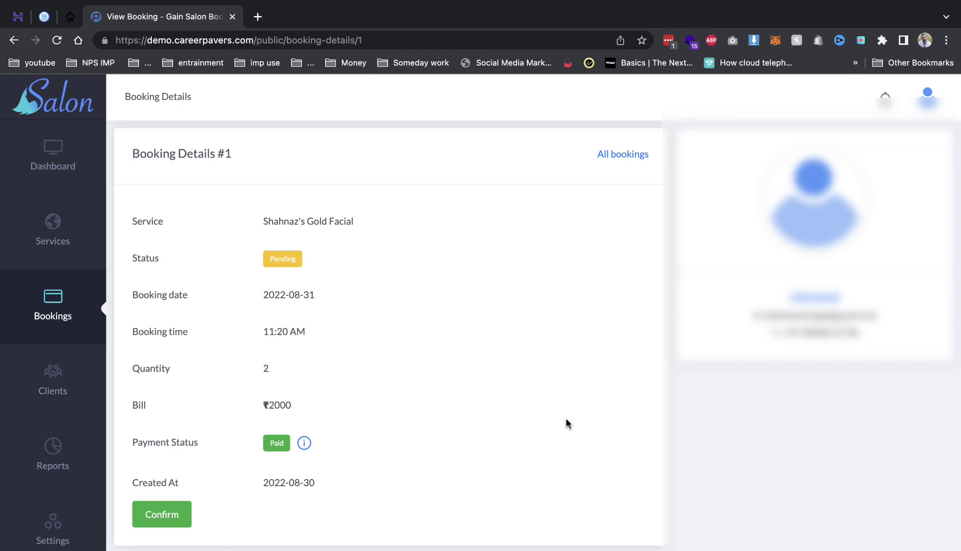
left_click(711, 7)
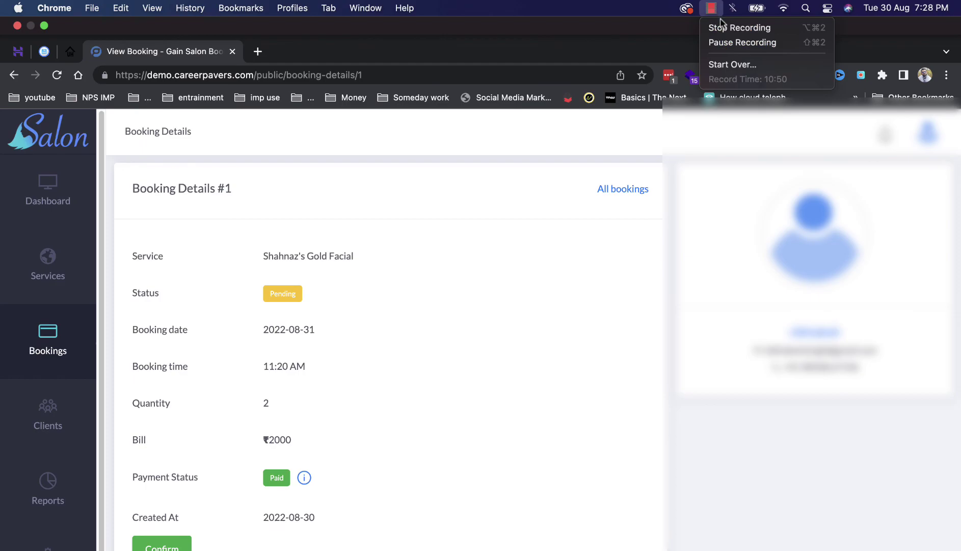